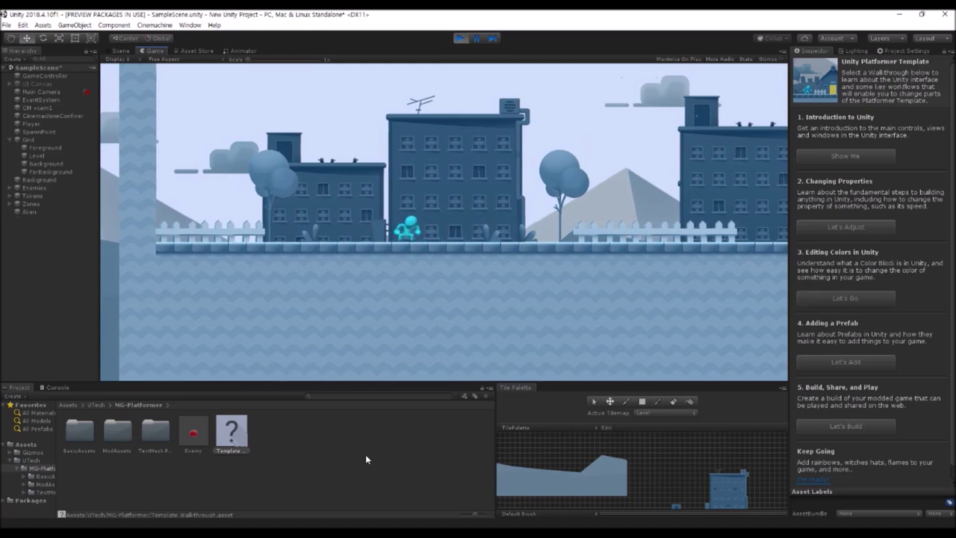
Step: Play-test the level's opening street, running from the spawn point and jumping the first gap towards the red enemy
key(Right)
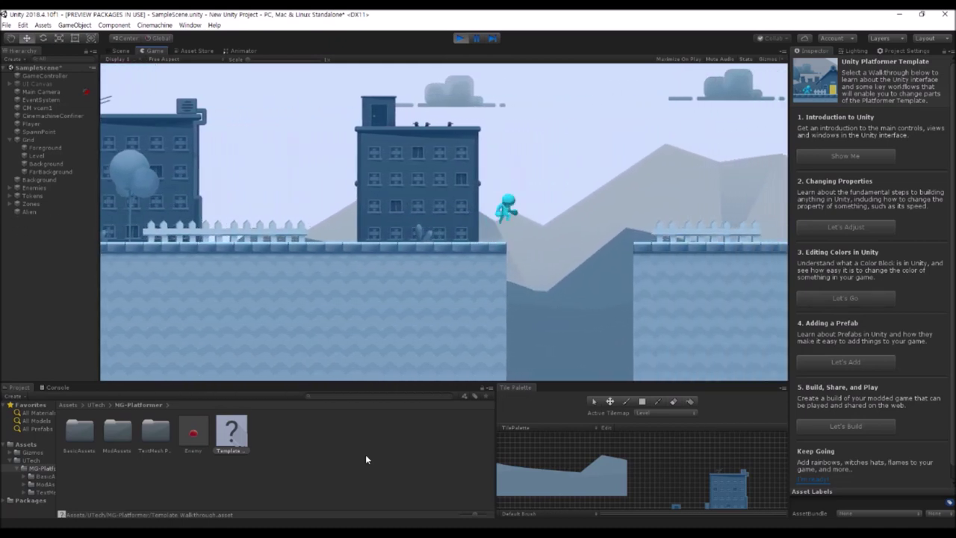
key(space)
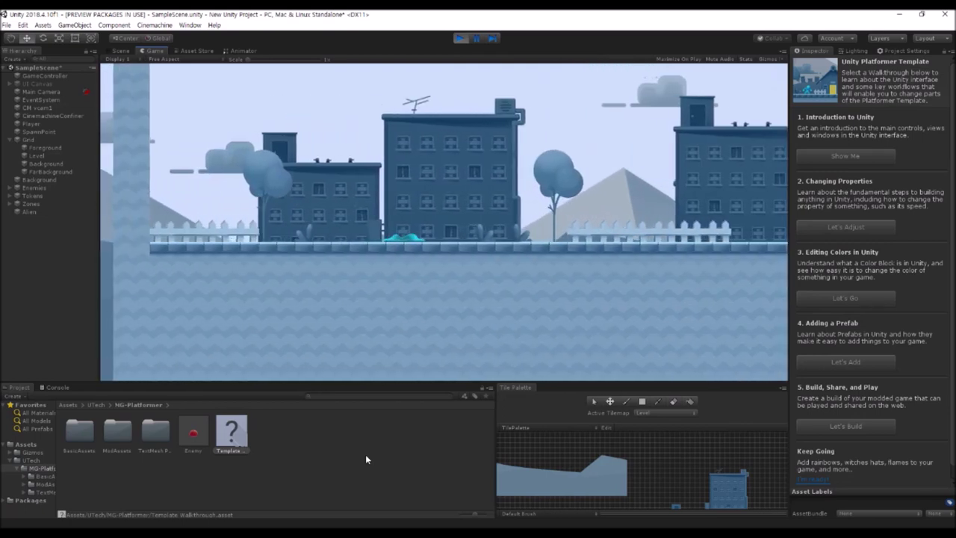
key(Right)
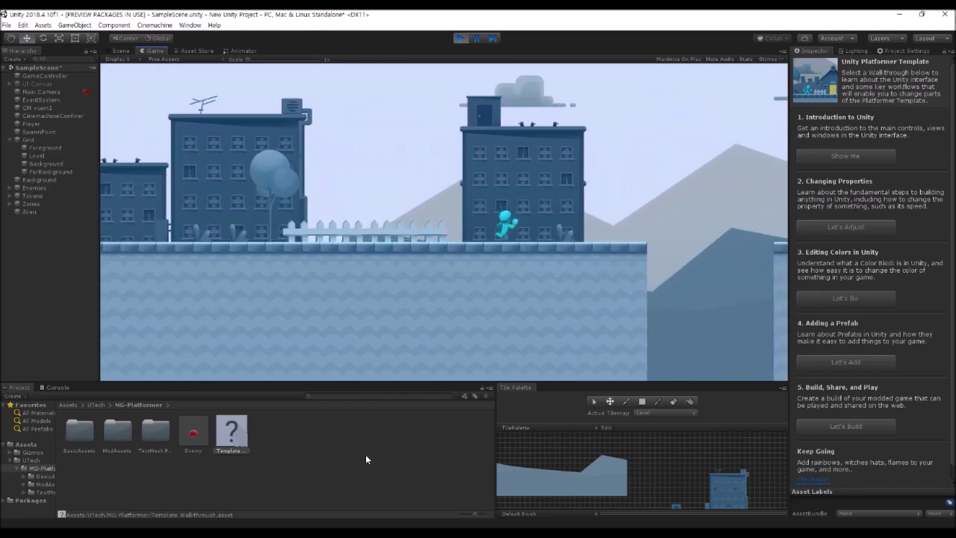
key(space)
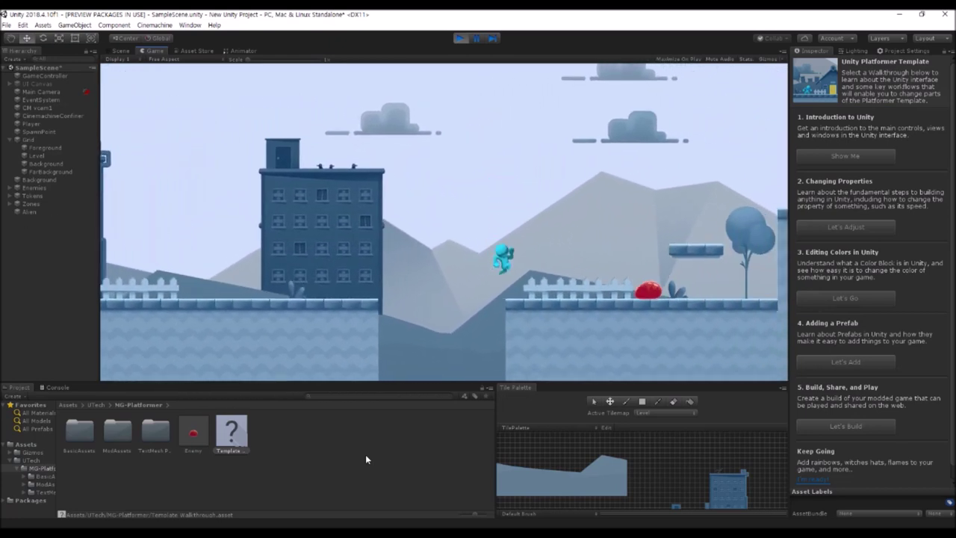
key(space)
key(space)
key(space)
key(Left)
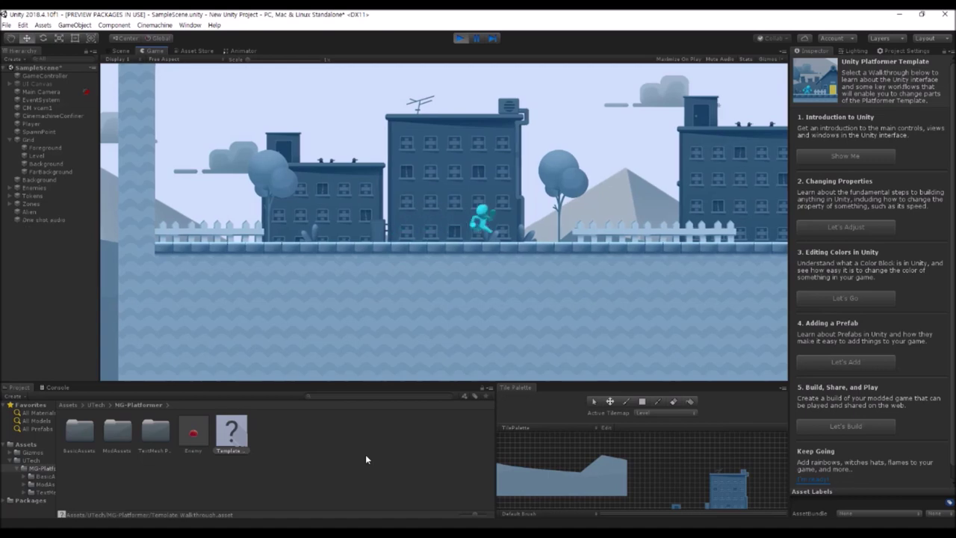
Step: Run the character from the spawn point across the first gap and stomp the red enemy beside the fence
key(Right)
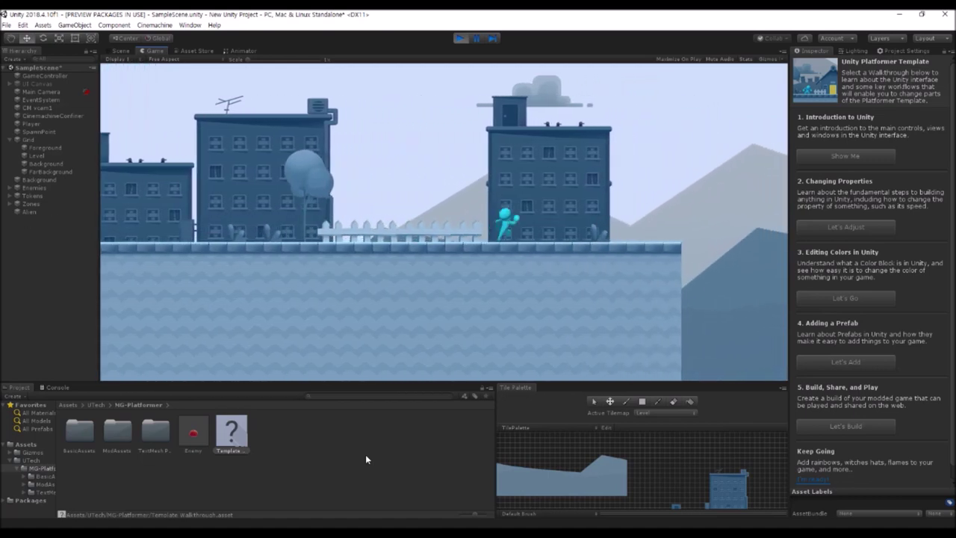
key(space)
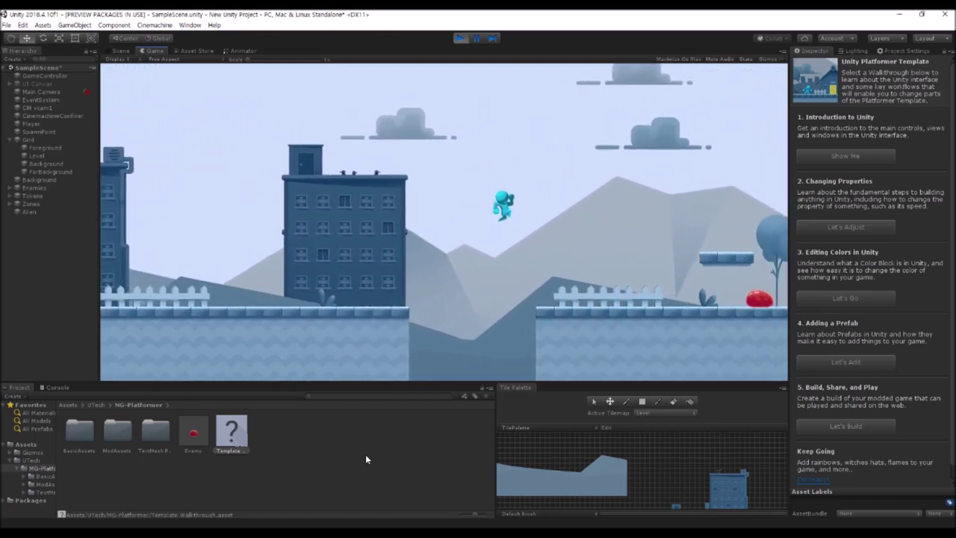
key(space)
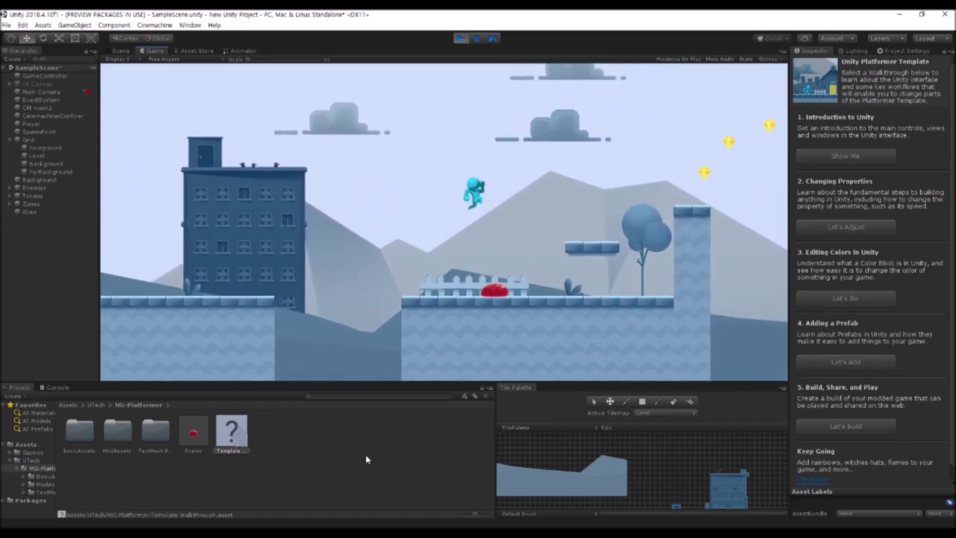
key(space)
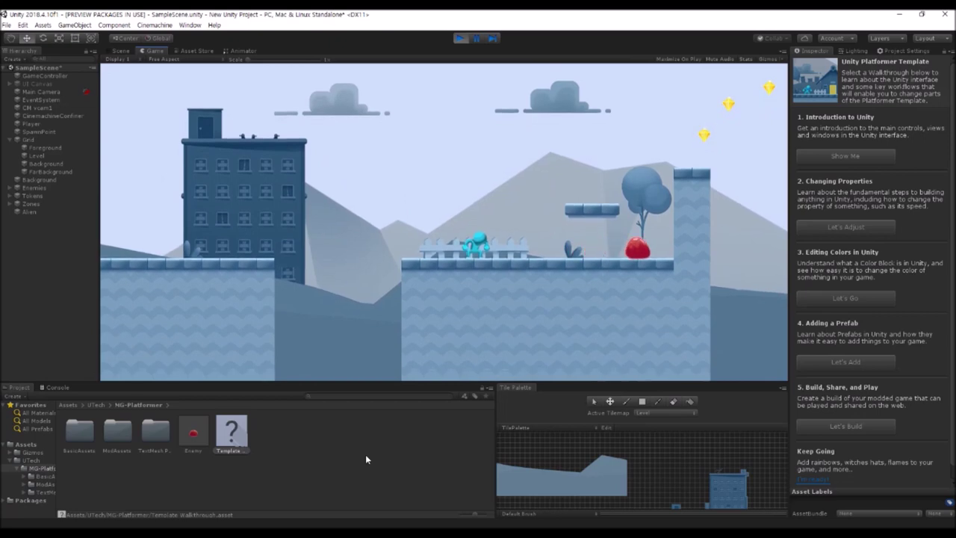
key(space)
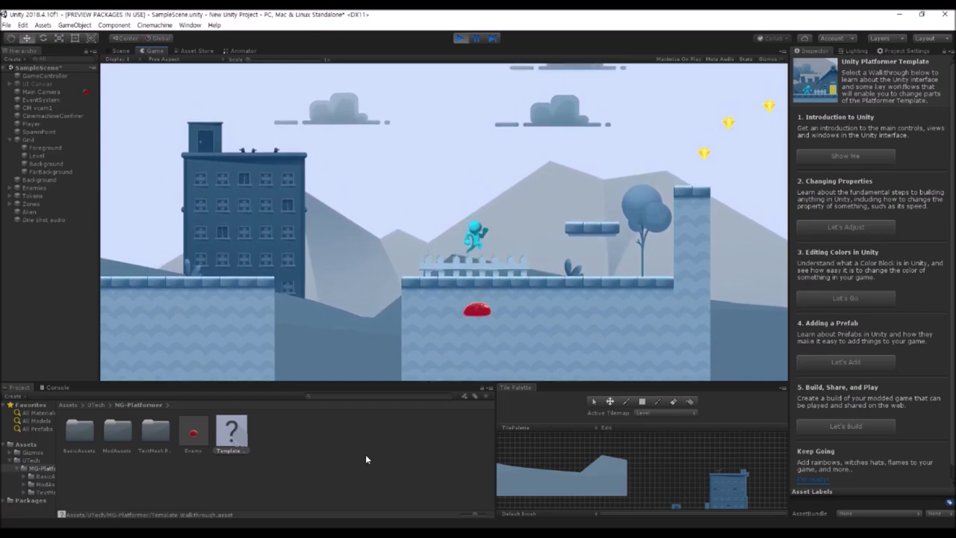
Step: Jump onto the first pillar, collect the gems arched above it, and cross past the next enemy to the floating platforms
key(space)
key(space)
key(Left)
key(Right)
key(space)
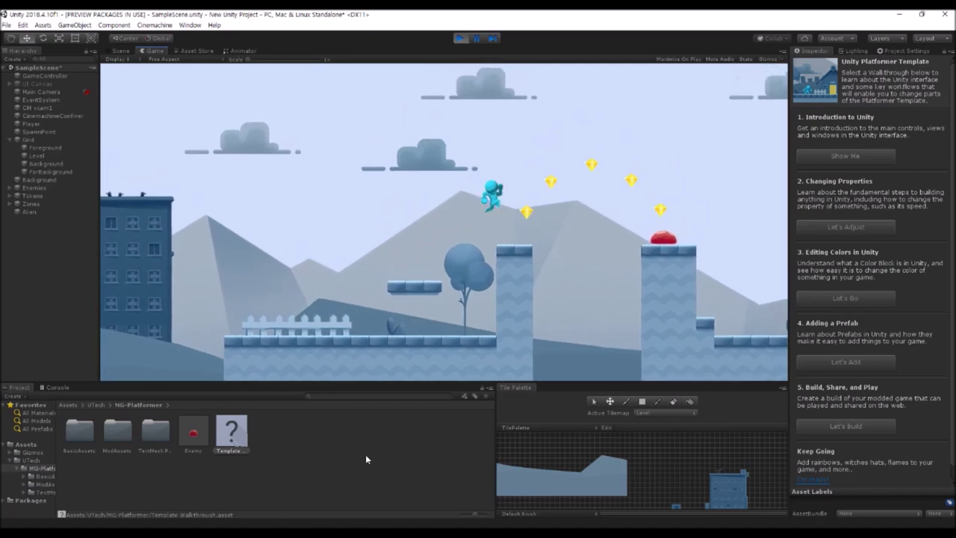
key(space)
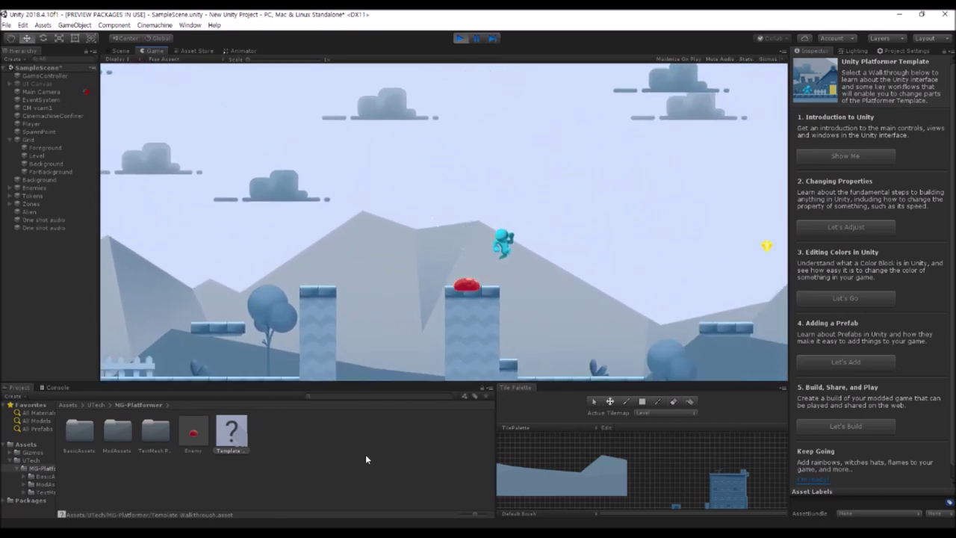
key(space)
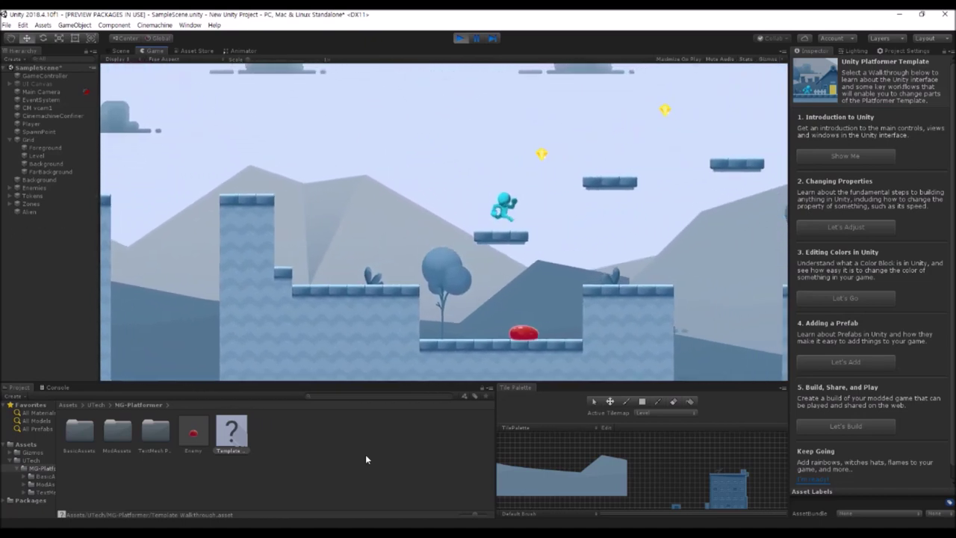
key(space)
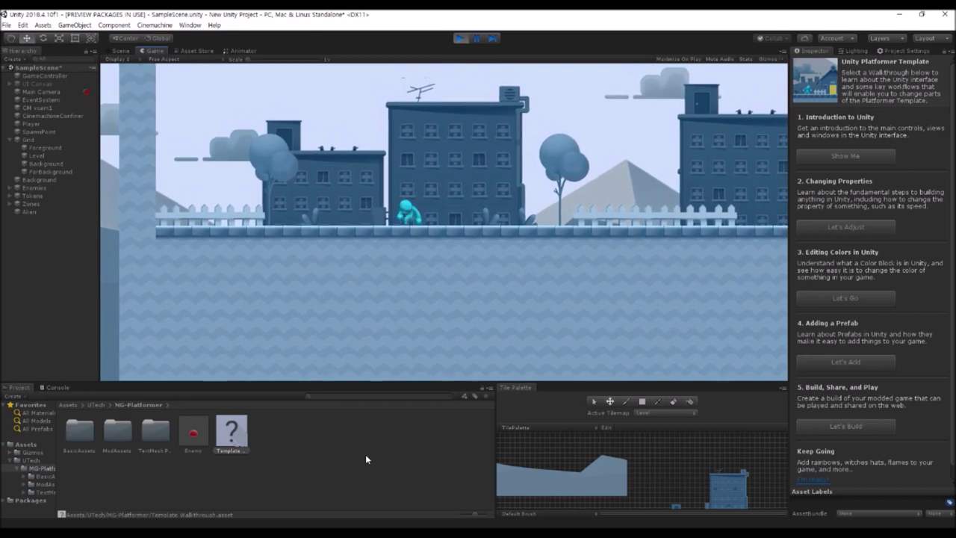
Step: Replay from the spawn point across the first gap, both pillars and the floating platforms to the grassy ledge with a tree
key(Right)
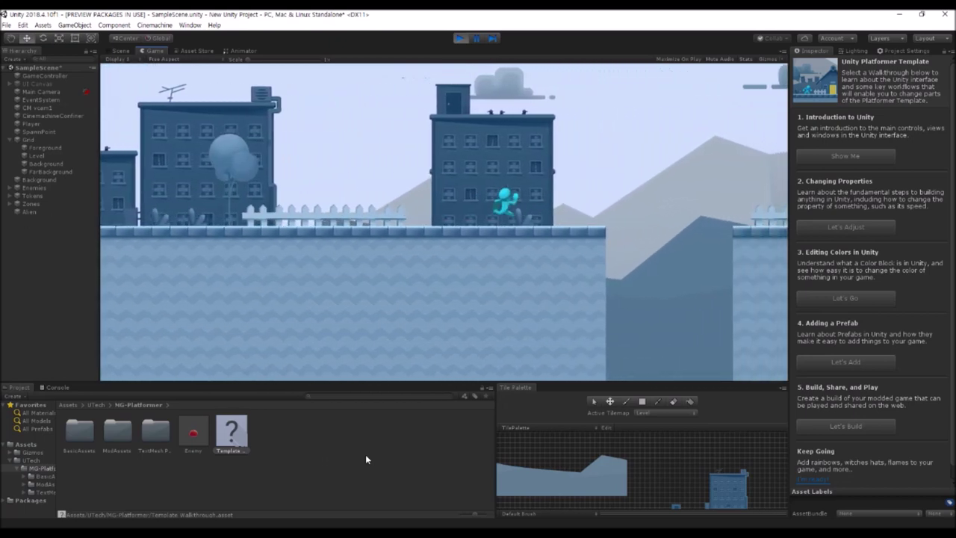
key(space)
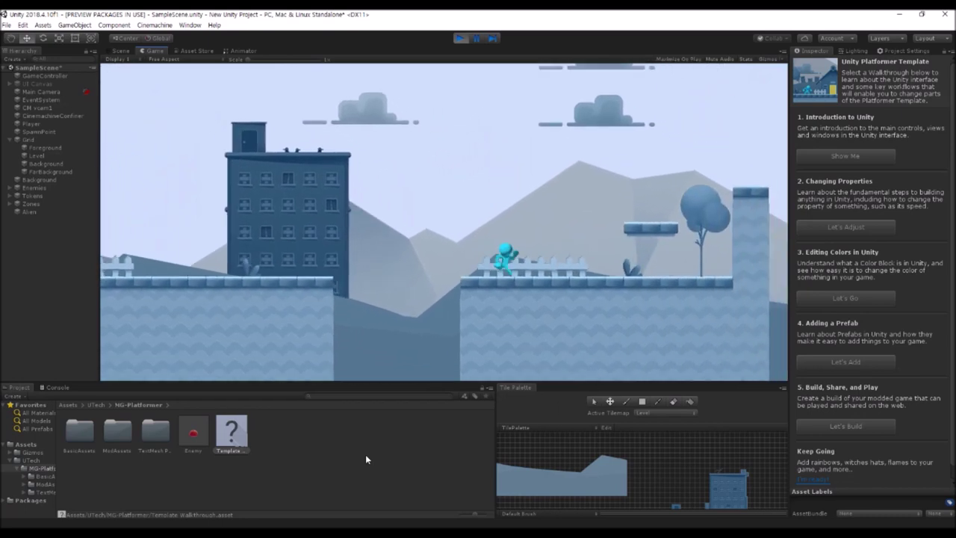
key(space)
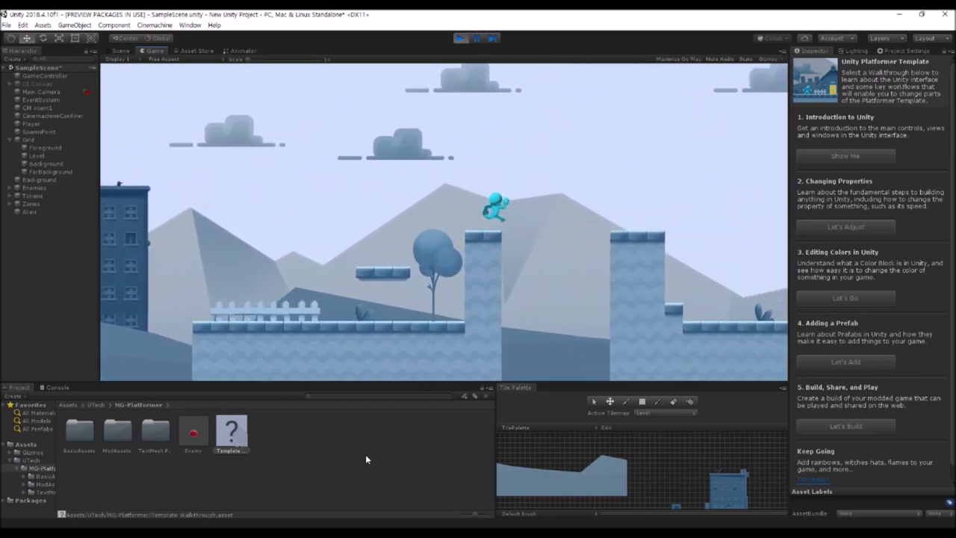
key(space)
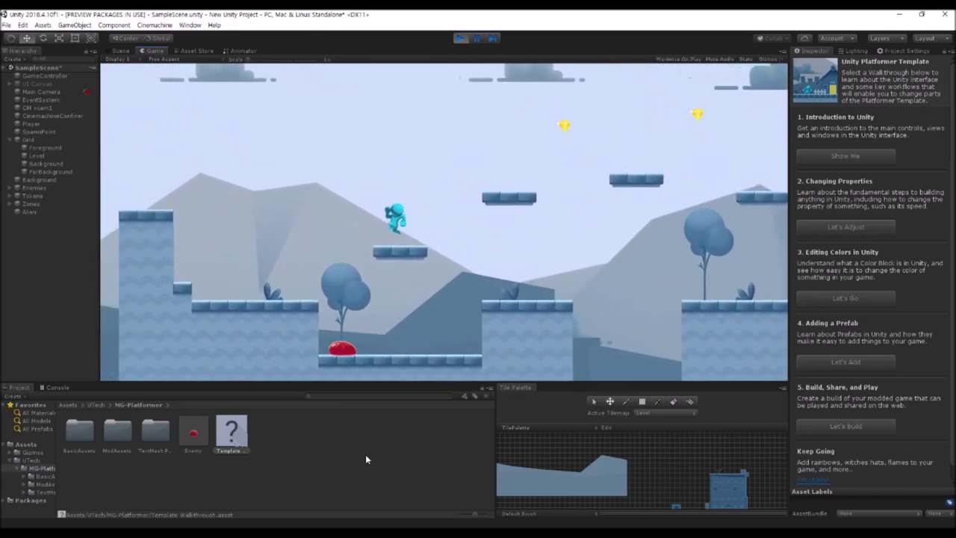
key(space)
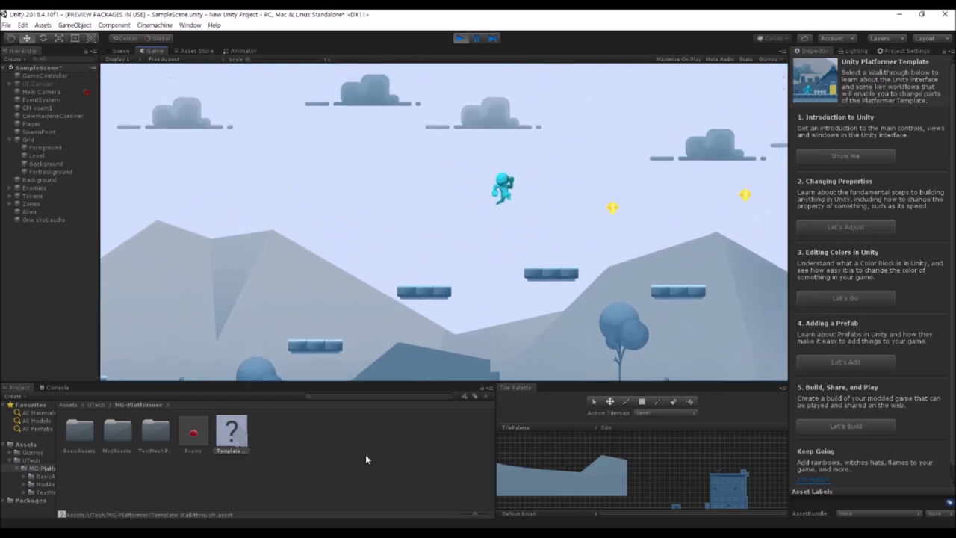
key(space)
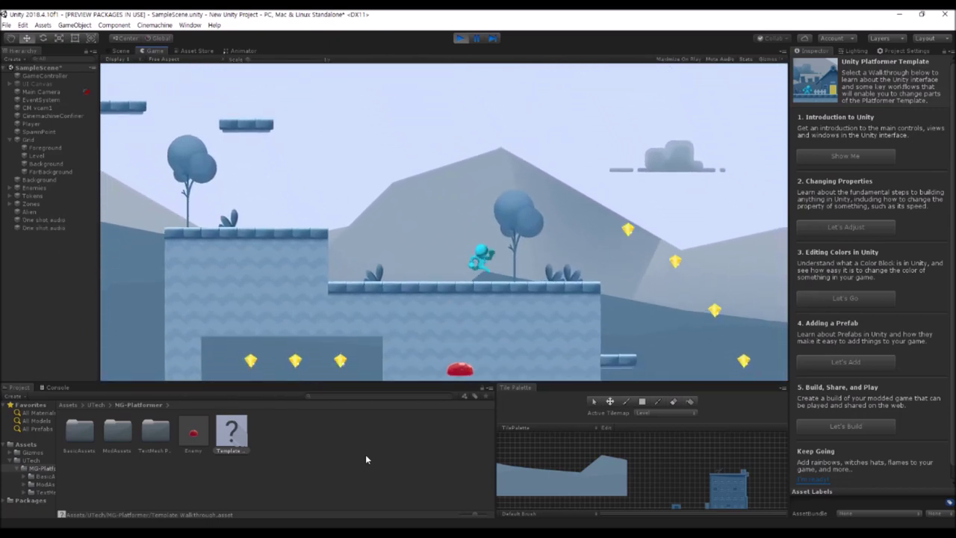
Step: Drop to the lower ground, hop across the narrow pillars, and pass the red enemy to reach the tall wall's ledge
key(space)
key(Left)
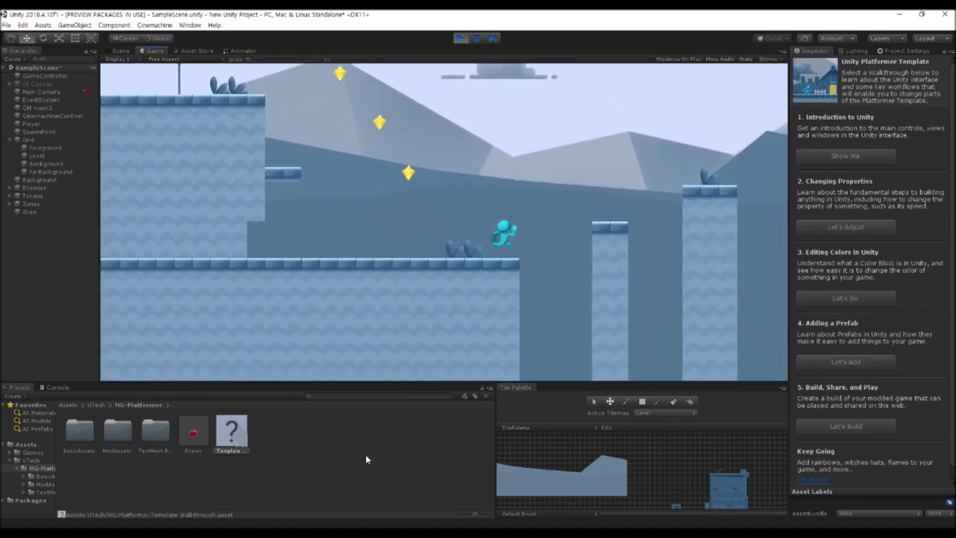
key(space)
key(space)
key(Right)
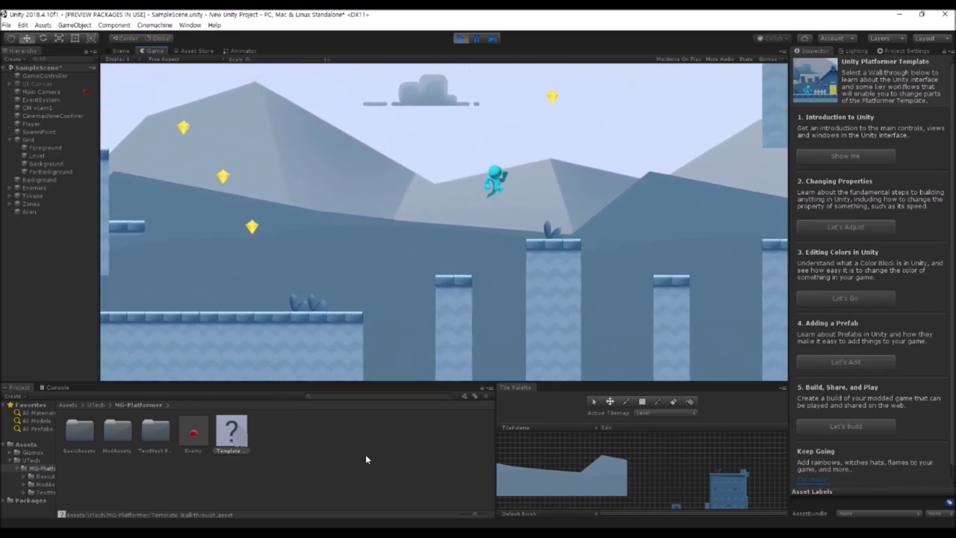
key(space)
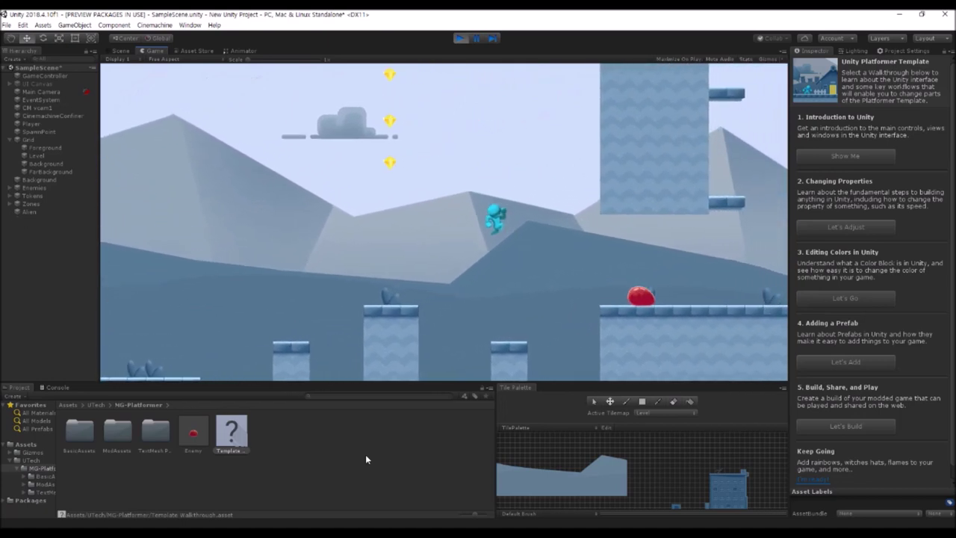
key(space)
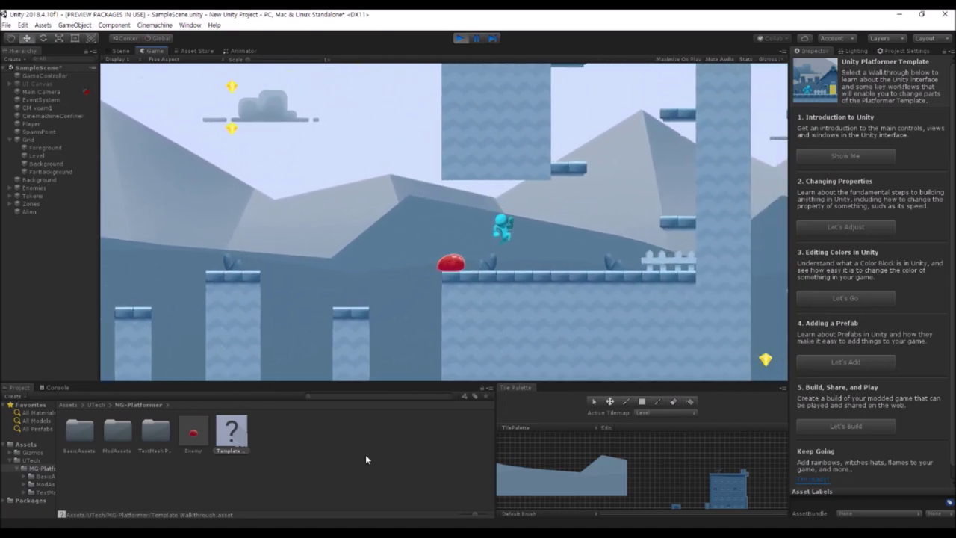
key(space)
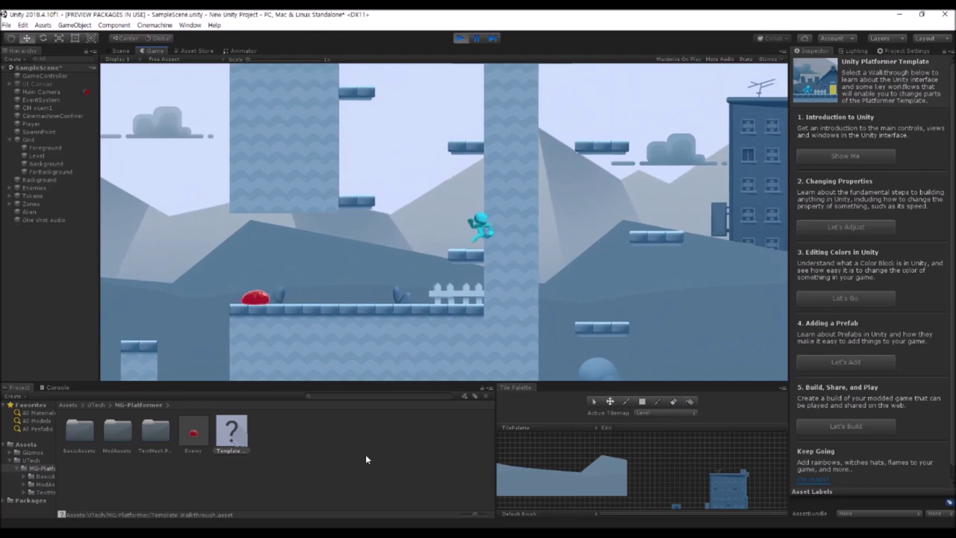
Step: Climb the shaft between the two tall walls by jumping between their small side ledges
key(Right)
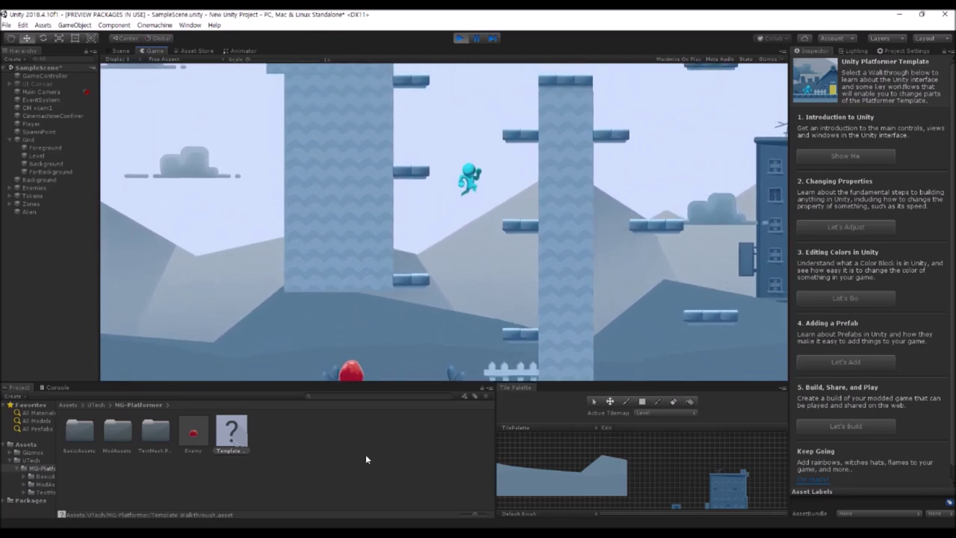
key(Left)
key(space)
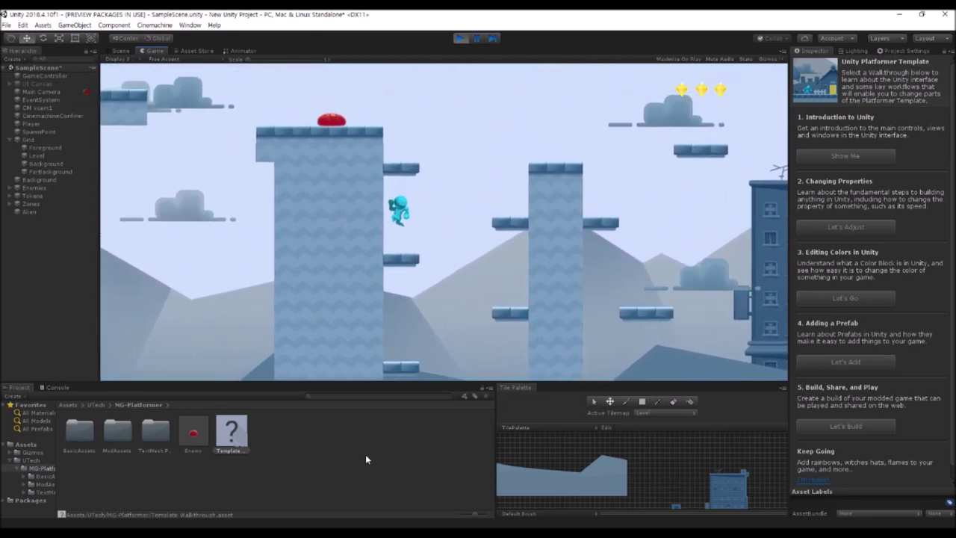
key(Right)
key(space)
key(Left)
key(space)
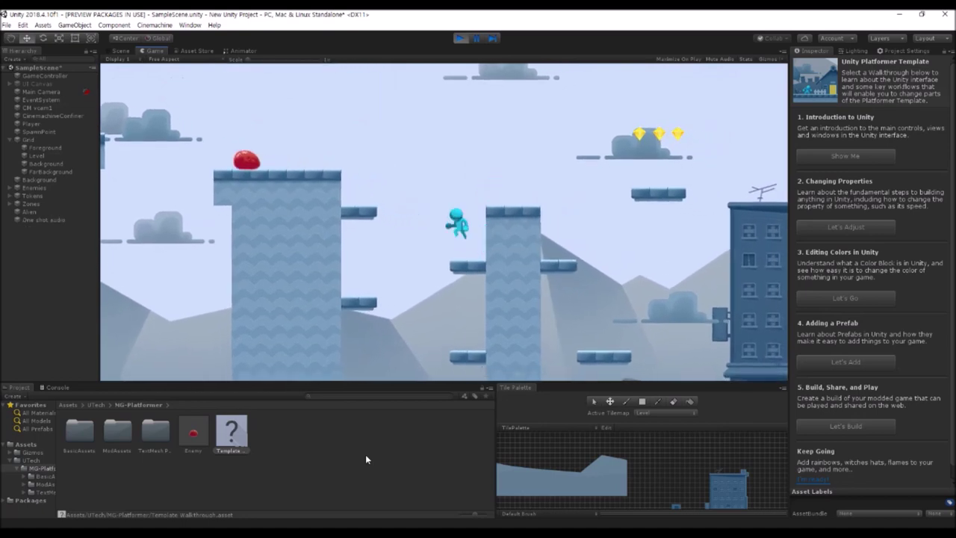
key(Right)
key(space)
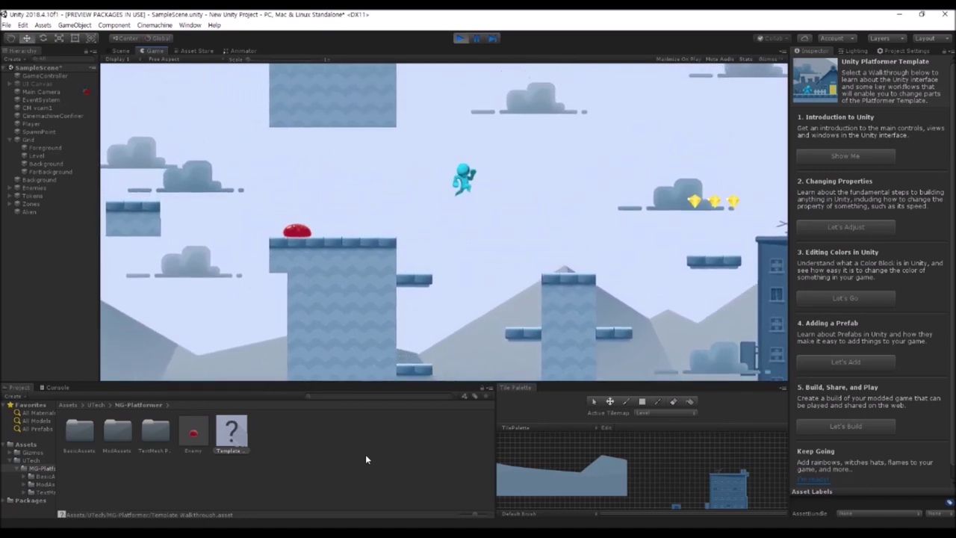
Step: Jump from the tall walls past the gem platform to the building's rooftop, and continue beyond its edge
key(Right)
key(space)
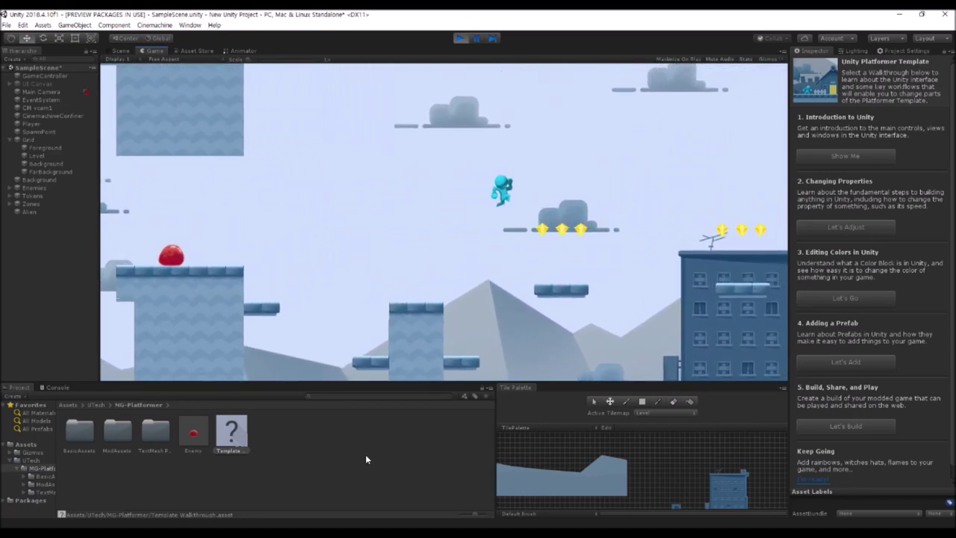
key(Left)
key(space)
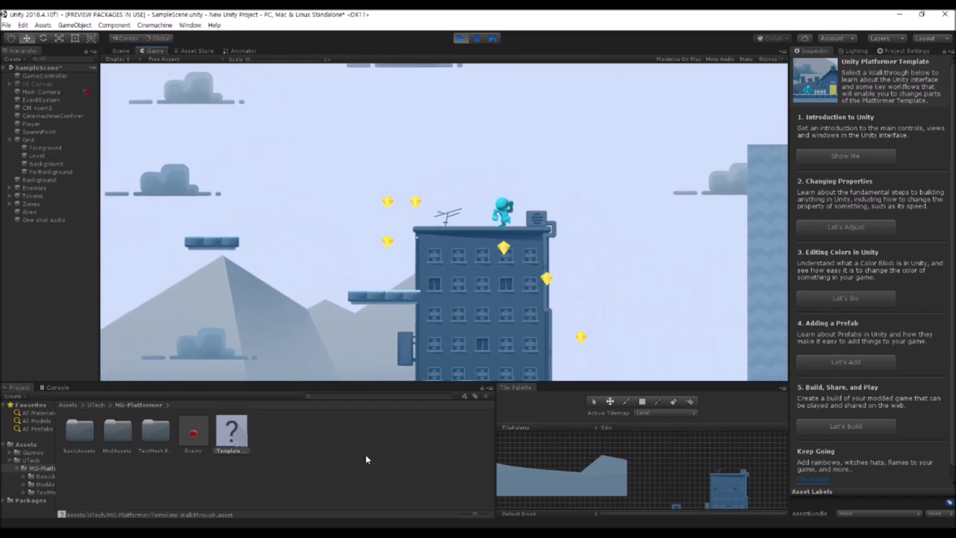
key(Right)
key(space)
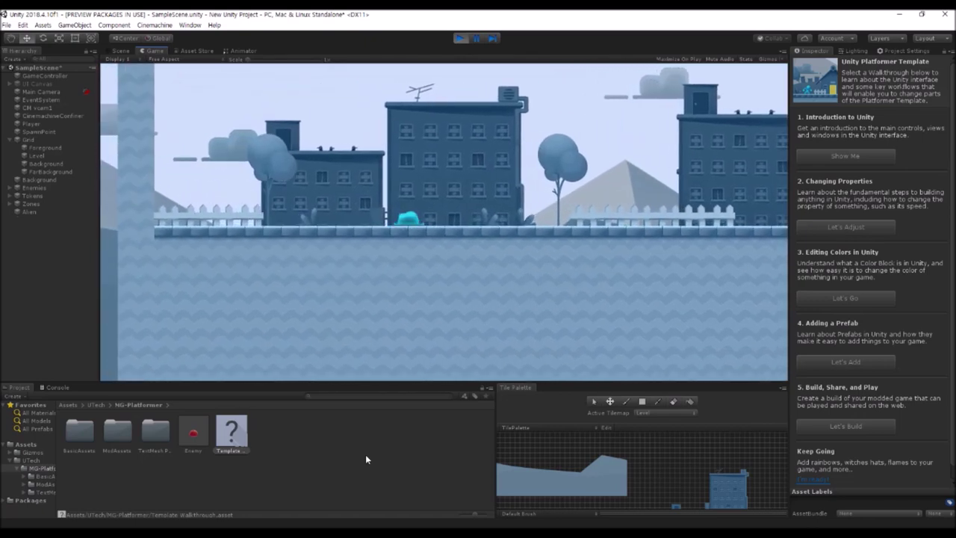
Step: Run from the spawn point across the first gap and jump toward the floating platform beside the tree
key(Right)
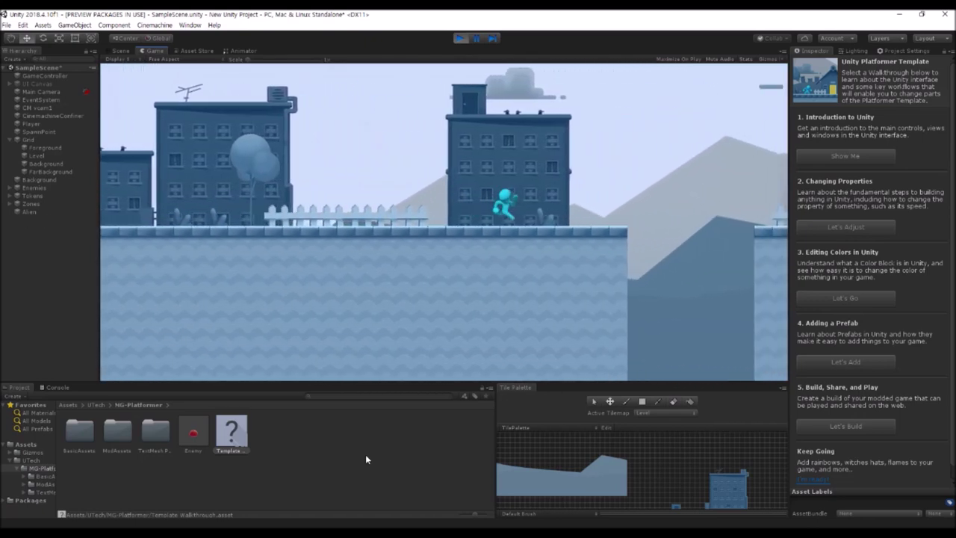
key(space)
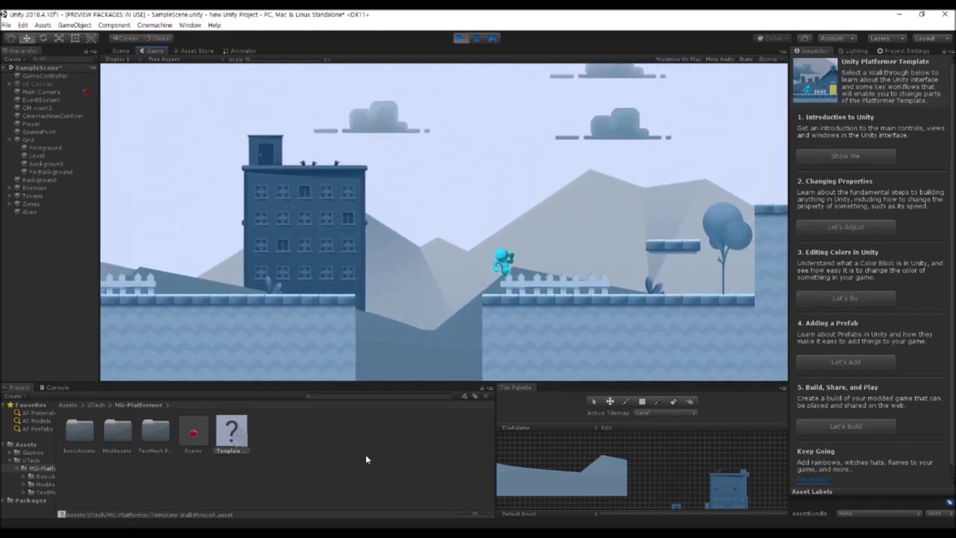
key(space)
key(Left)
key(Right)
key(space)
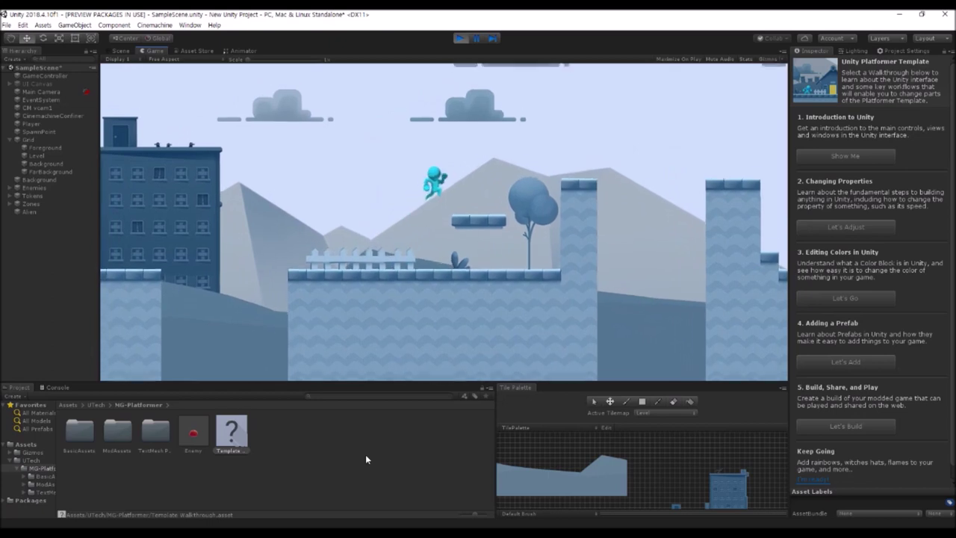
Step: Jump onto the narrow pillar behind the tree and across the gap to the second pillar
key(Right)
key(space)
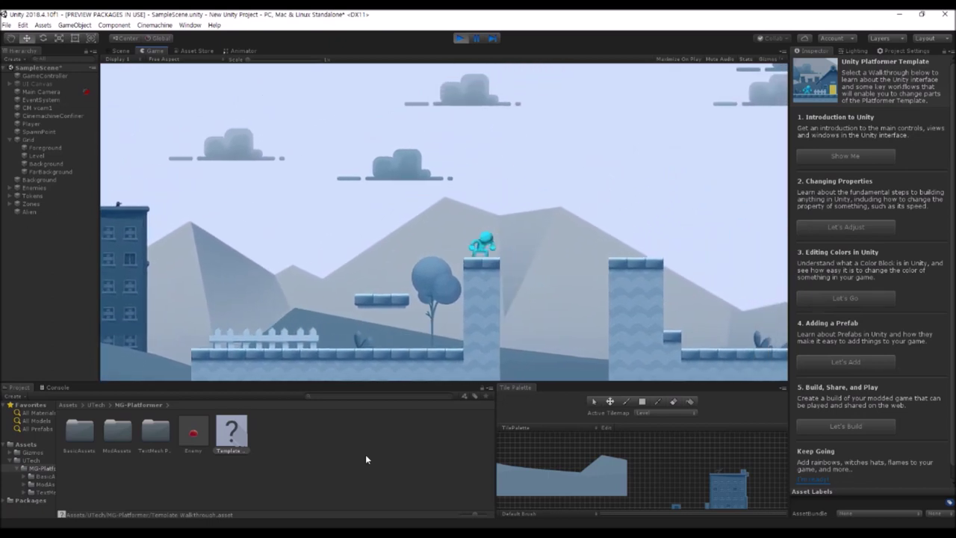
key(Right)
key(space)
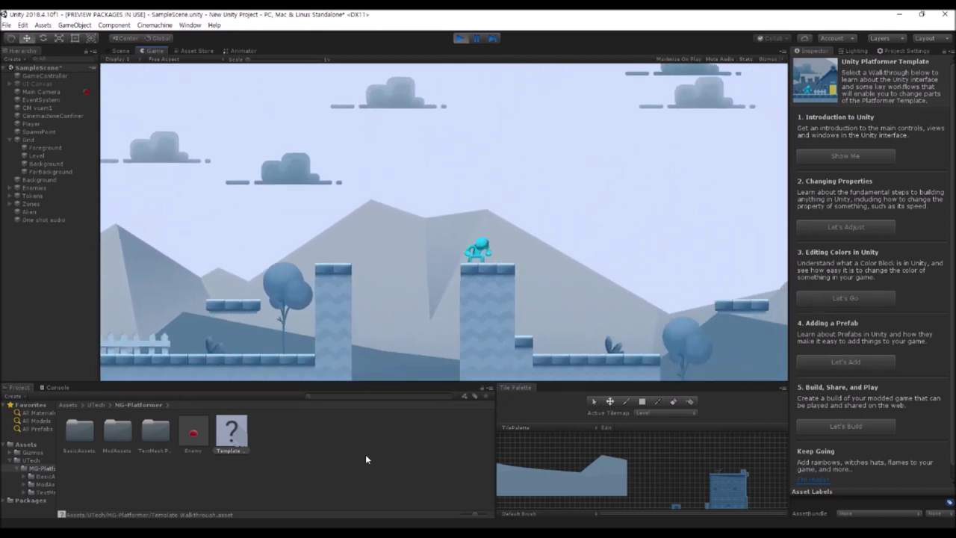
Step: Resume play in the Game view and hop from the second pillar over the floating platforms to the grassy ledge with a tree
click(120, 51)
click(149, 52)
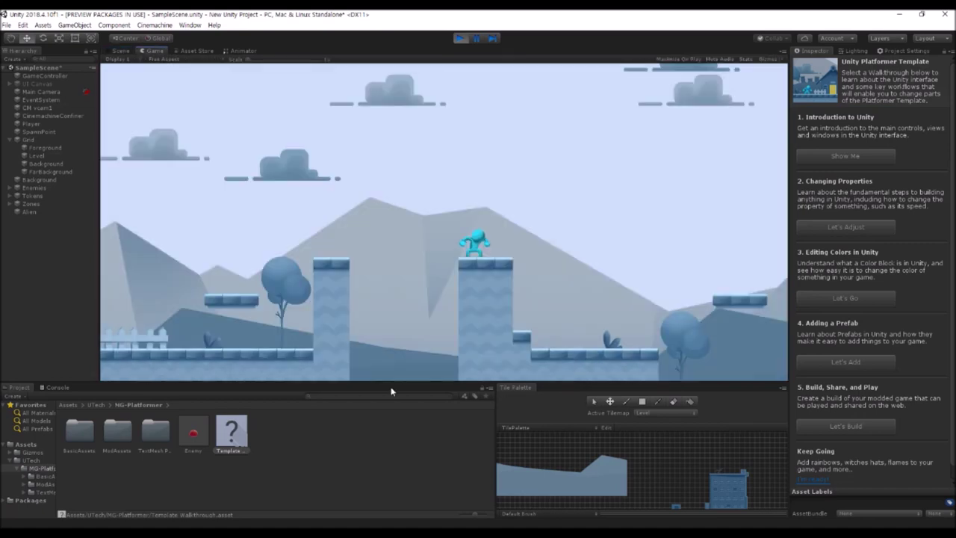
key(Right)
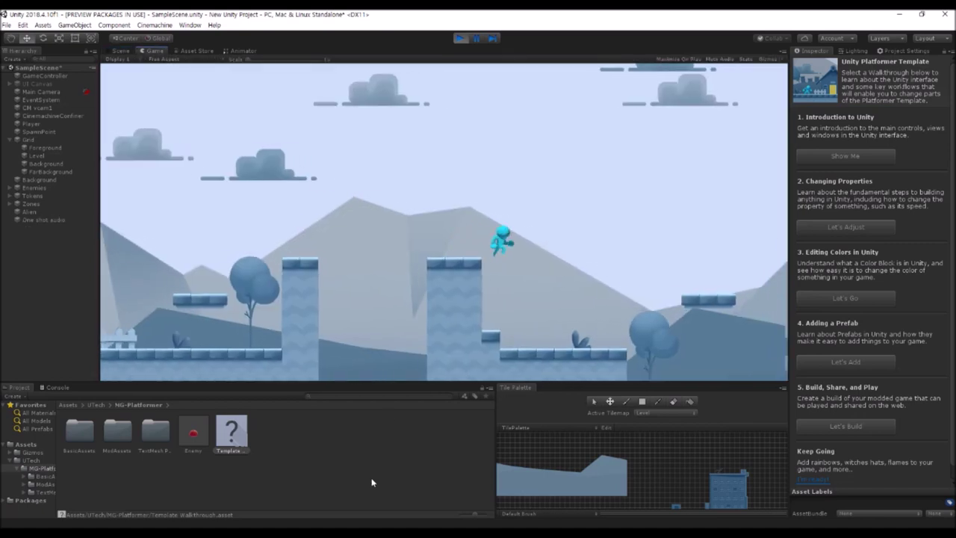
key(space)
key(space)
key(space)
key(space)
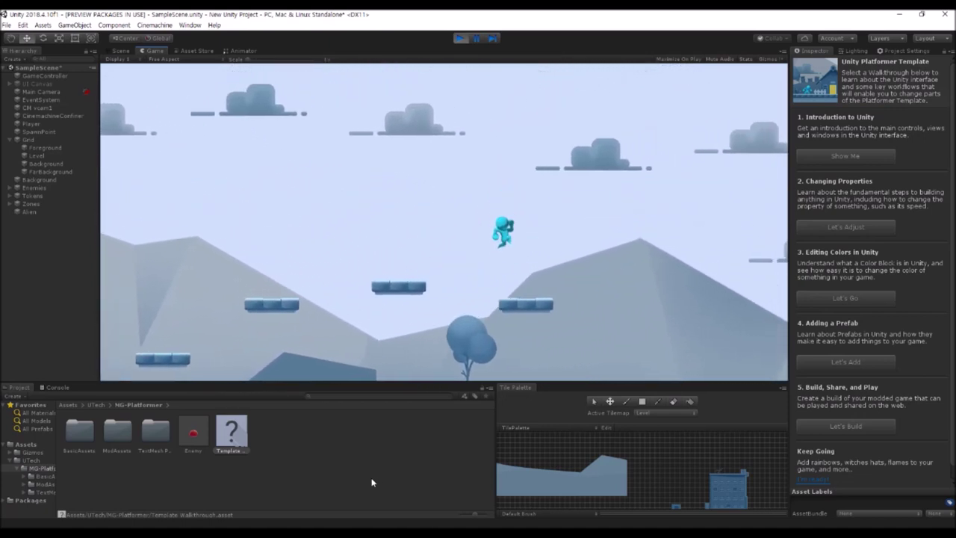
key(space)
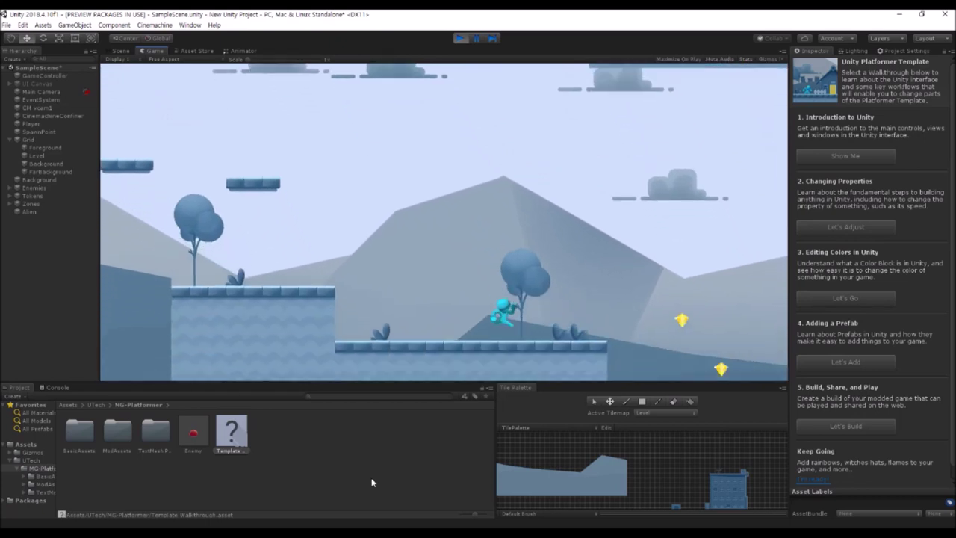
Step: Leap off the grassy ledge past the gems, cross the narrow pillars, and get past the red enemy below the tall wall
key(space)
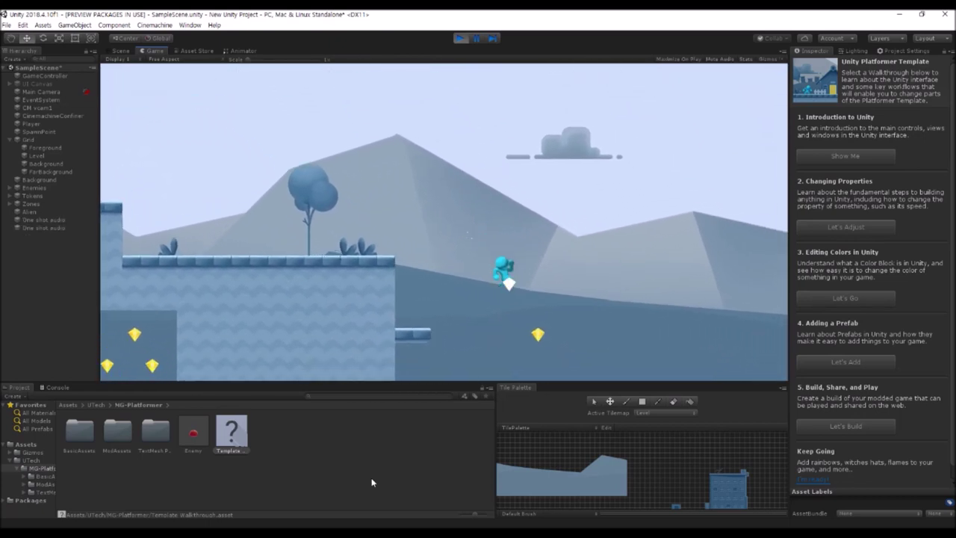
key(space)
key(space)
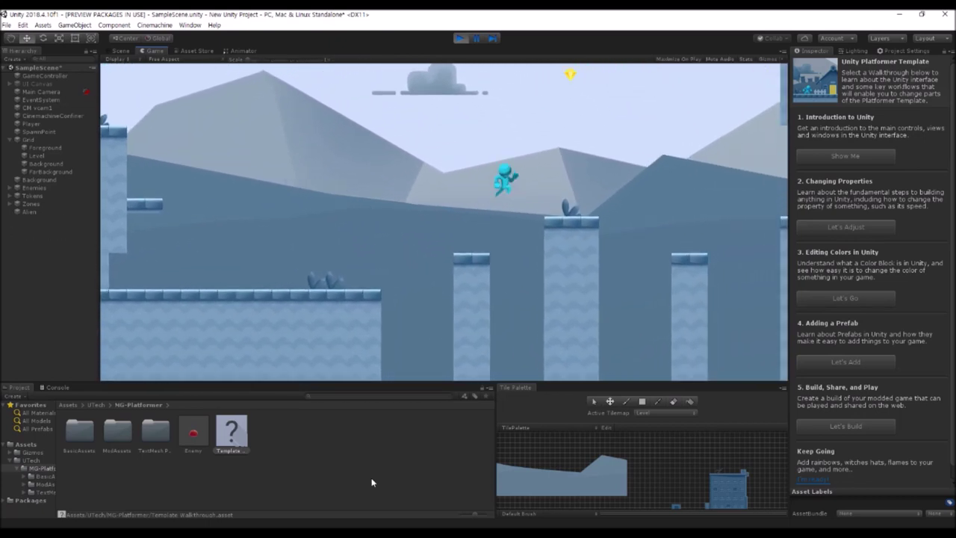
key(space)
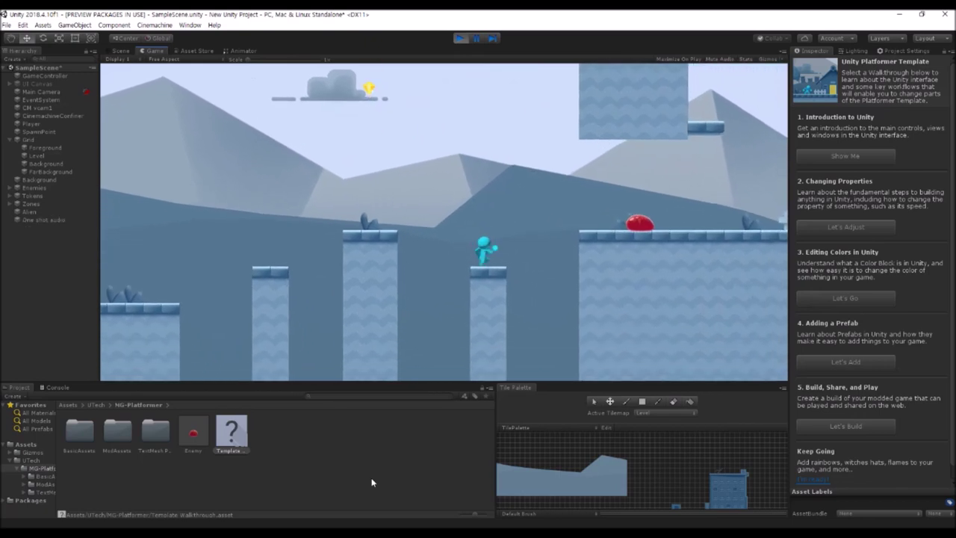
key(space)
key(space)
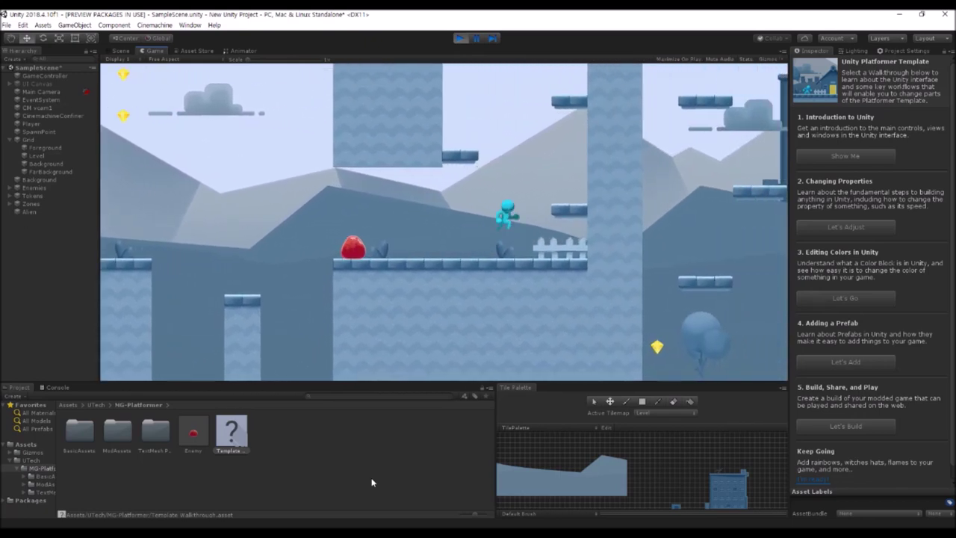
Step: Climb the shaft between the two tall walls by jumping between their small side ledges
key(Left)
key(space)
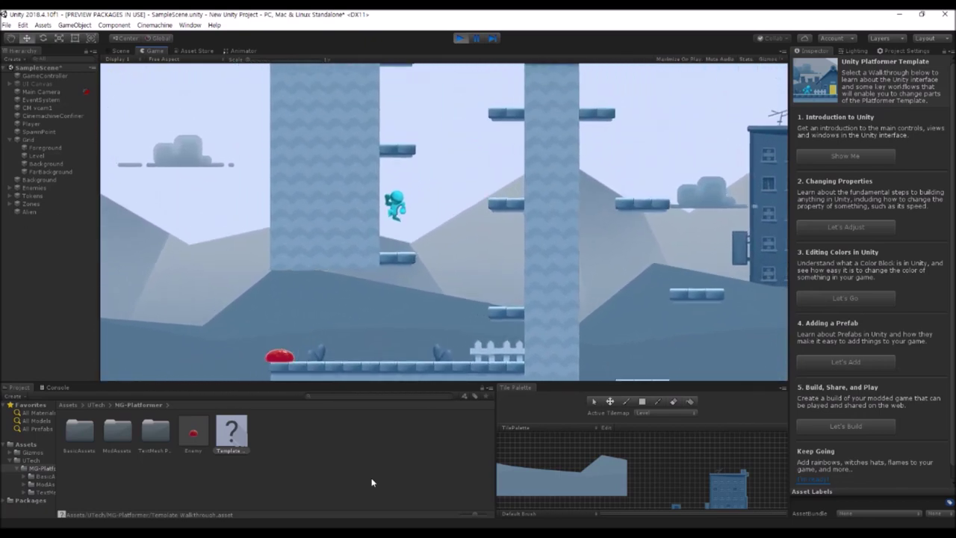
key(space)
key(Right)
key(Left)
key(space)
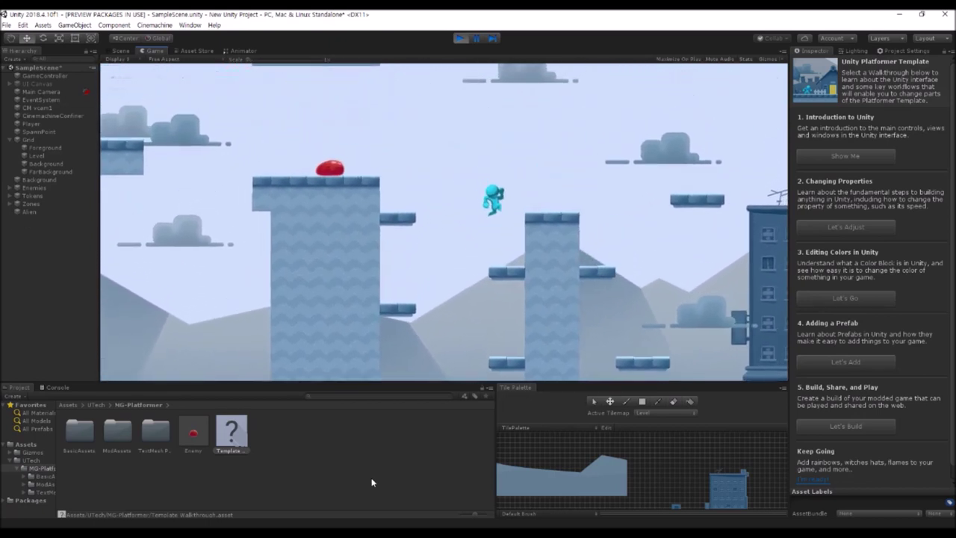
key(space)
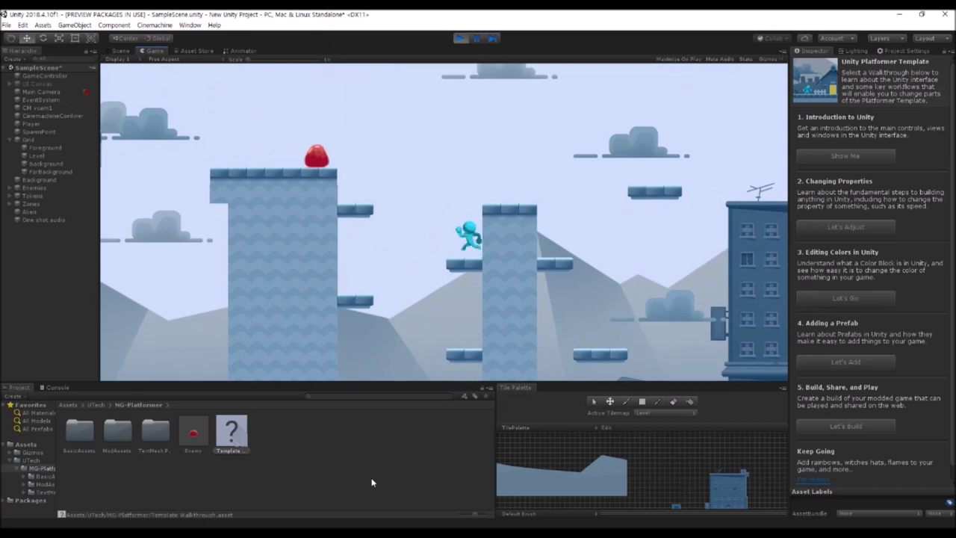
Step: Jump over the top of the shorter wall and across the floating platforms to the gem platform on the building
key(space)
key(Right)
key(space)
key(Right)
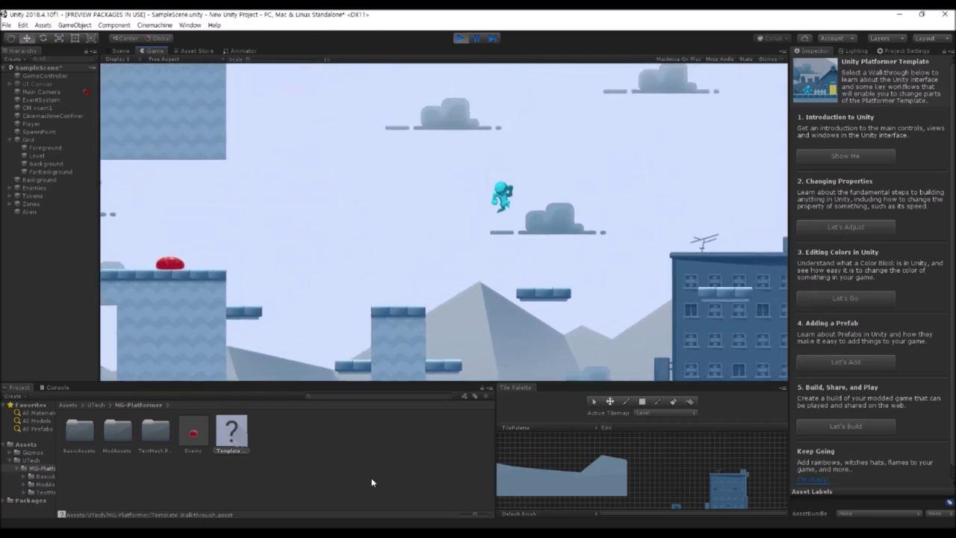
key(space)
key(Right)
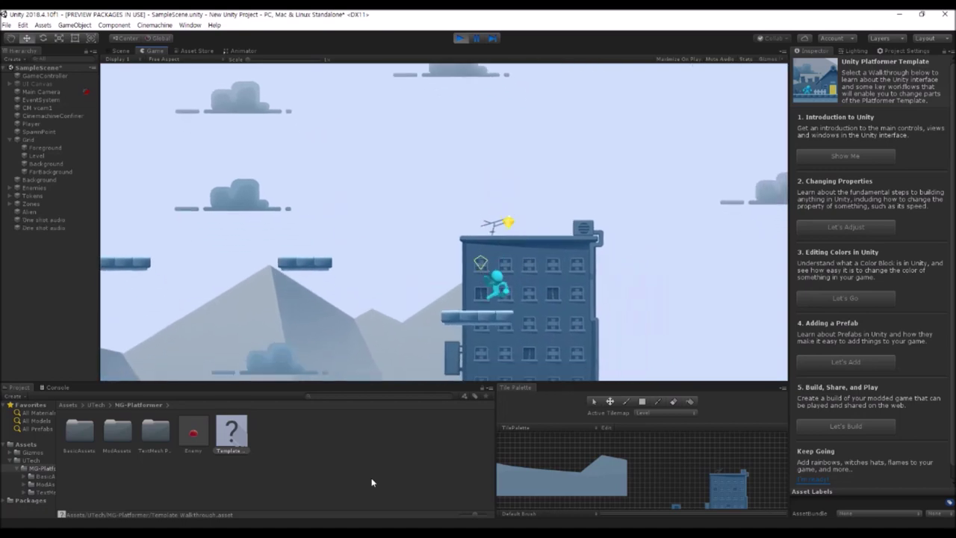
Step: Jump from the gem platform past the building and land on the lower ground beyond it
key(space)
key(Right)
key(Right)
key(space)
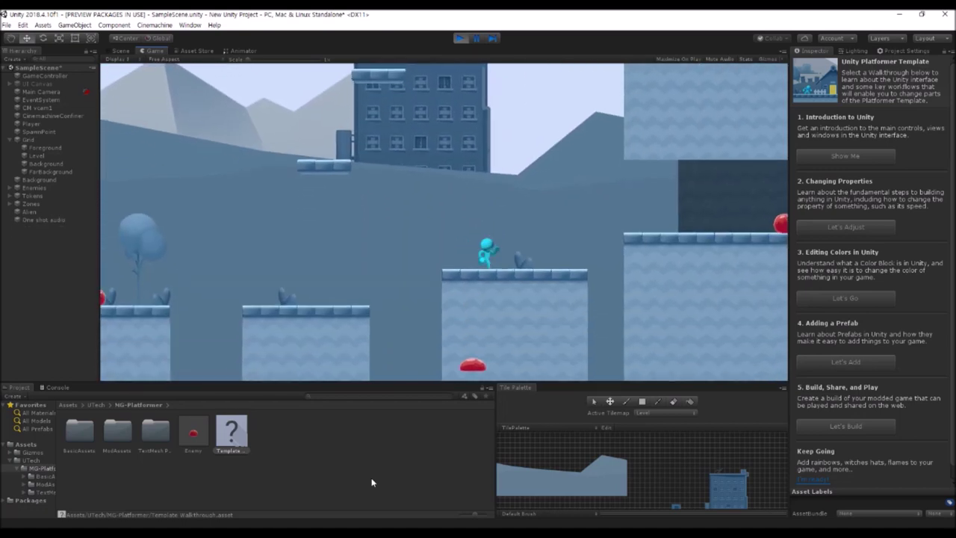
Step: Jump the gap into the dark tunnel, pass the first red enemy, and try to get over the second one
key(Right)
key(space)
key(Right)
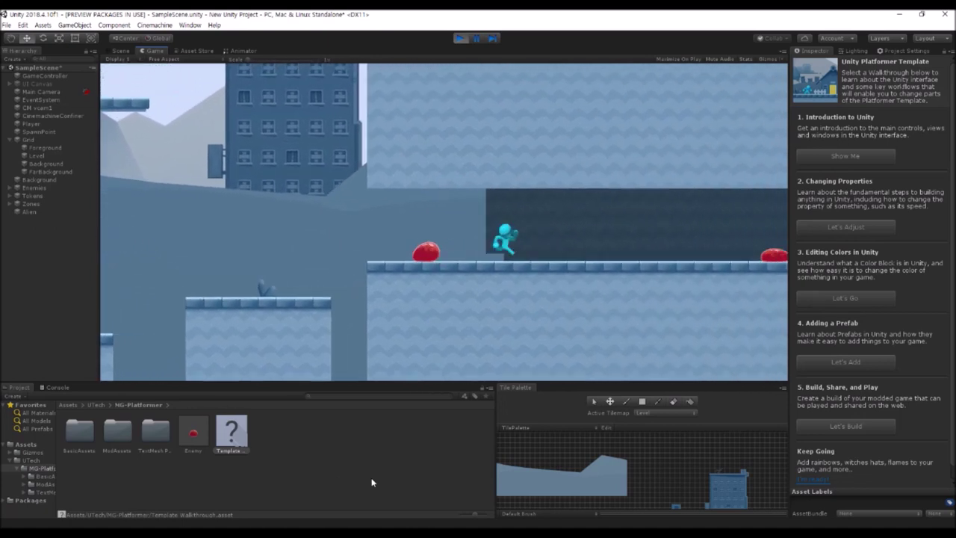
key(Right)
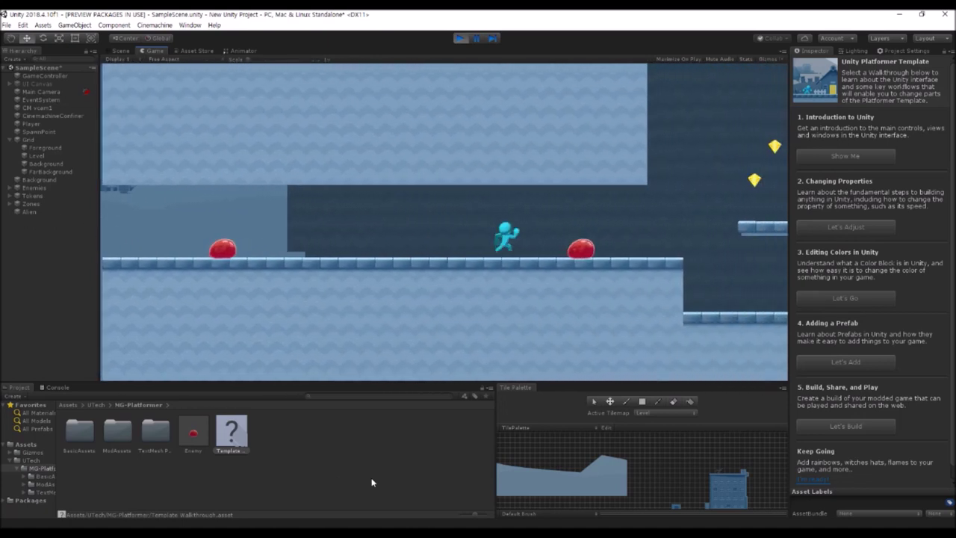
key(space)
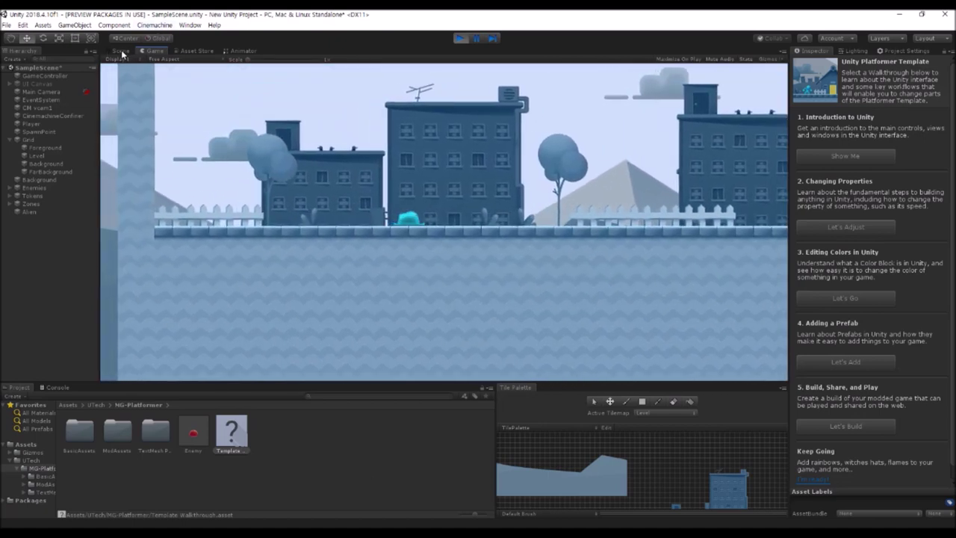
Step: Select the Player object in the Scene view and frame it at the spawn point with the surrounding level in view
click(121, 53)
scroll(379, 200, down, 2)
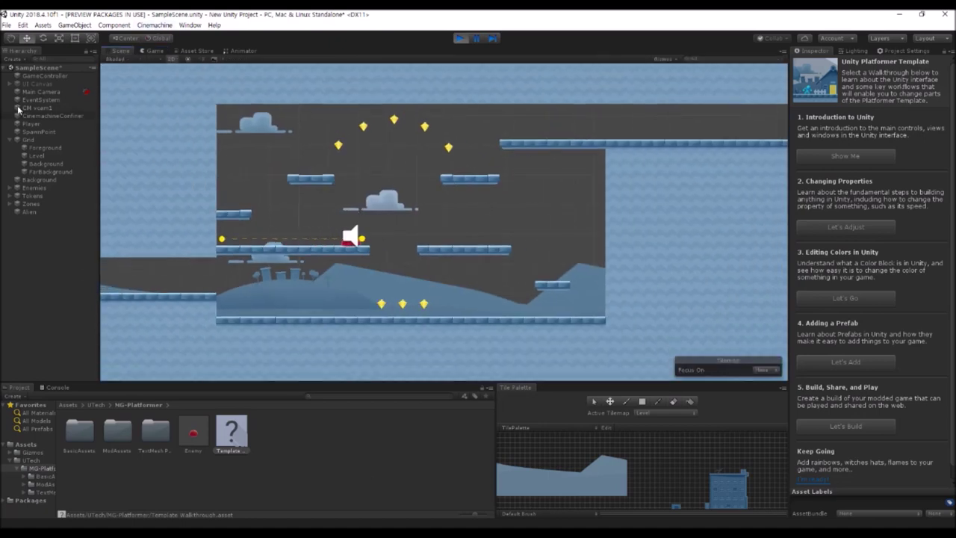
scroll(221, 252, down, 4)
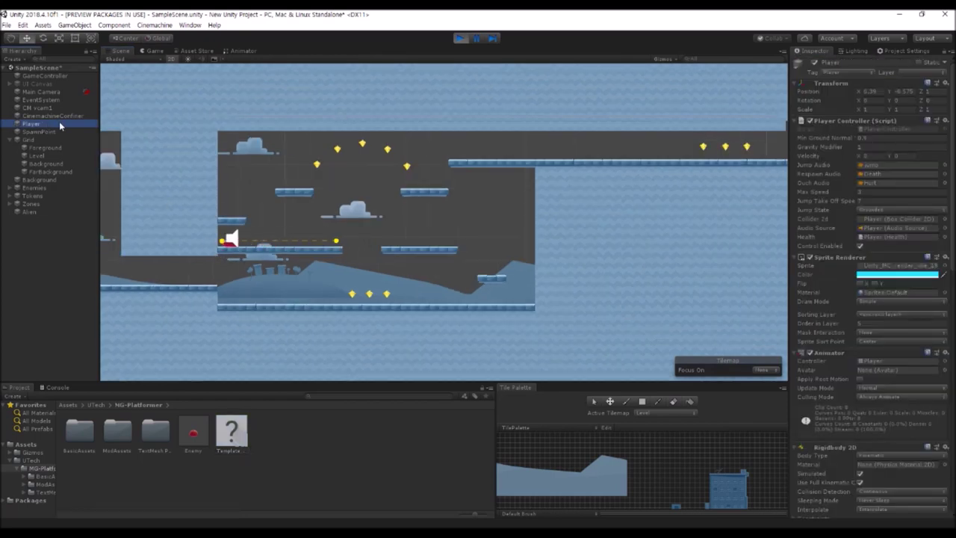
right_click(274, 269)
key(f)
scroll(475, 253, down, 3)
scroll(473, 254, down, 6)
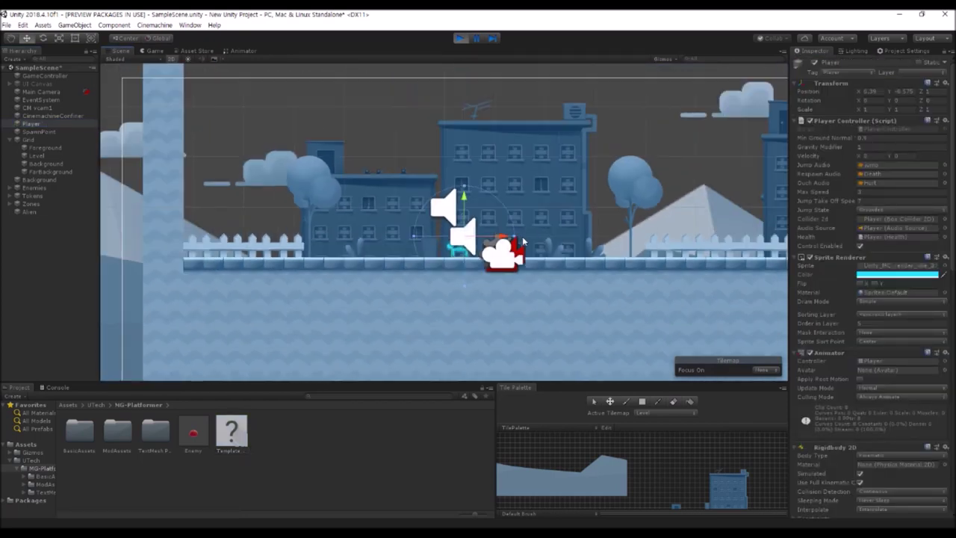
scroll(386, 262, down, 2)
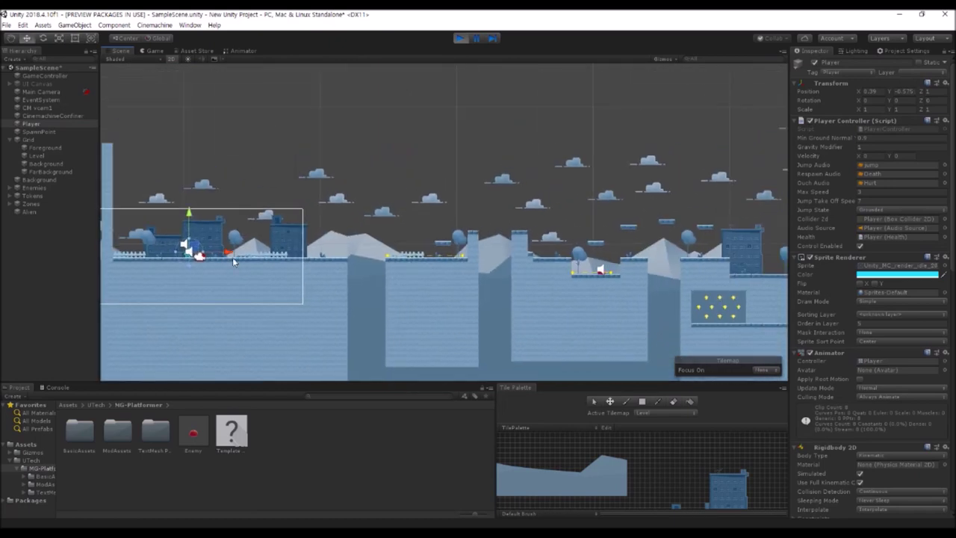
Step: Move the Player object onto the small floating block above the narrow pillars, at about X 55.6, Y 4.6
drag(195, 248, 669, 207)
middle_drag(683, 228, 312, 241)
drag(294, 228, 588, 193)
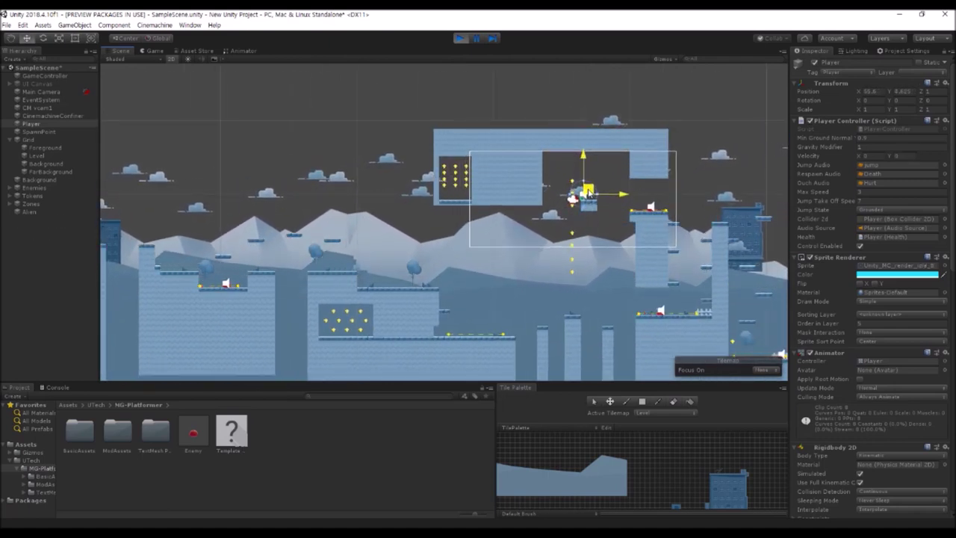
middle_drag(662, 255, 351, 239)
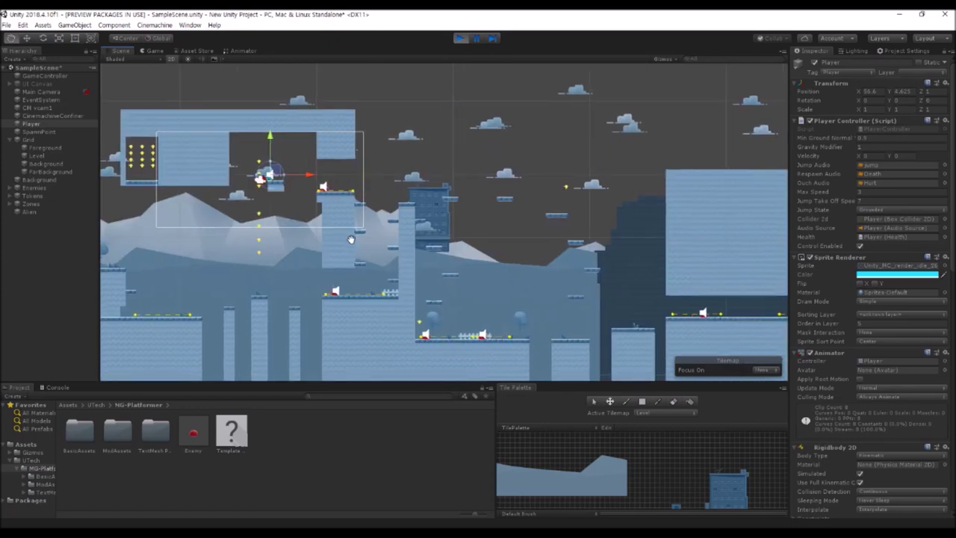
Step: Resume play in the Game view, drop from the floating block to the narrow pillars, and jump over the red enemy
click(154, 51)
key(Right)
key(space)
key(Left)
key(Right)
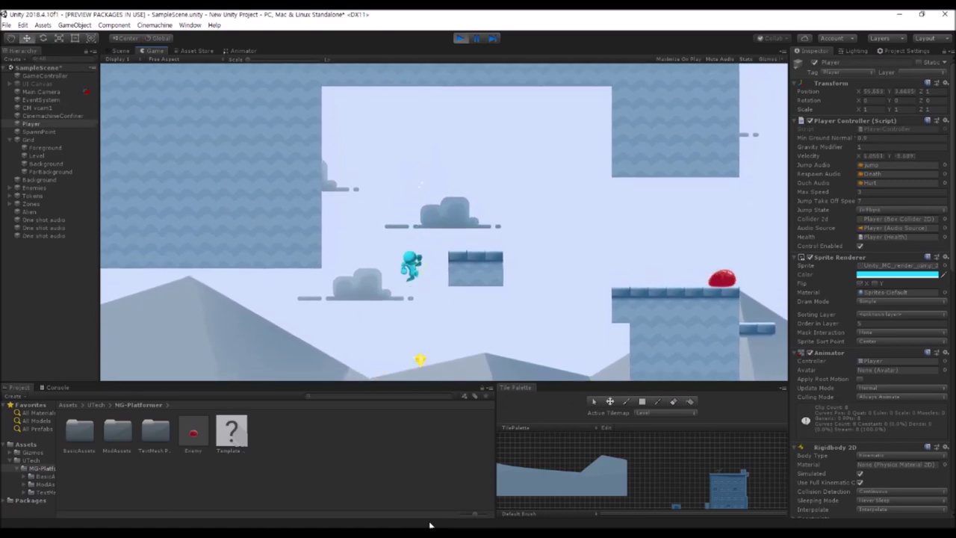
key(Right)
key(space)
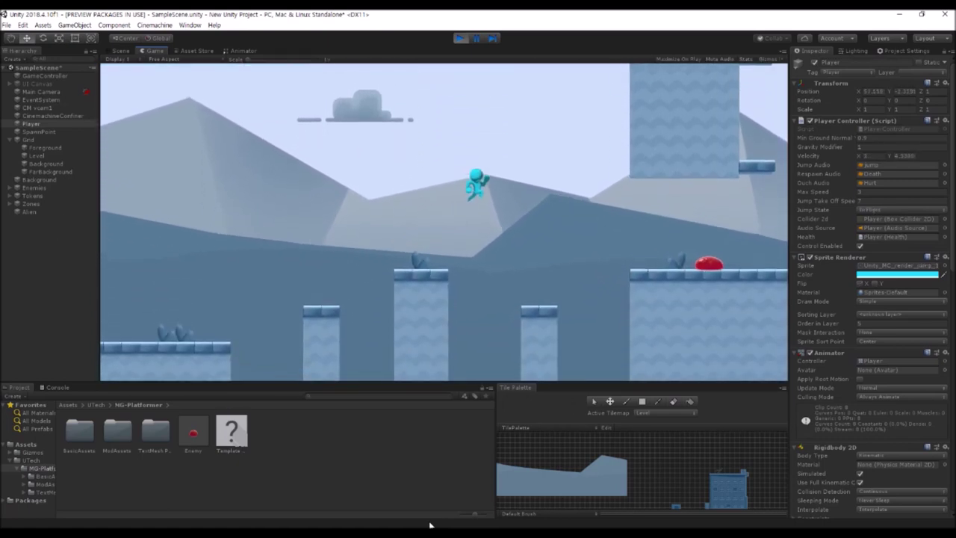
key(Right)
key(space)
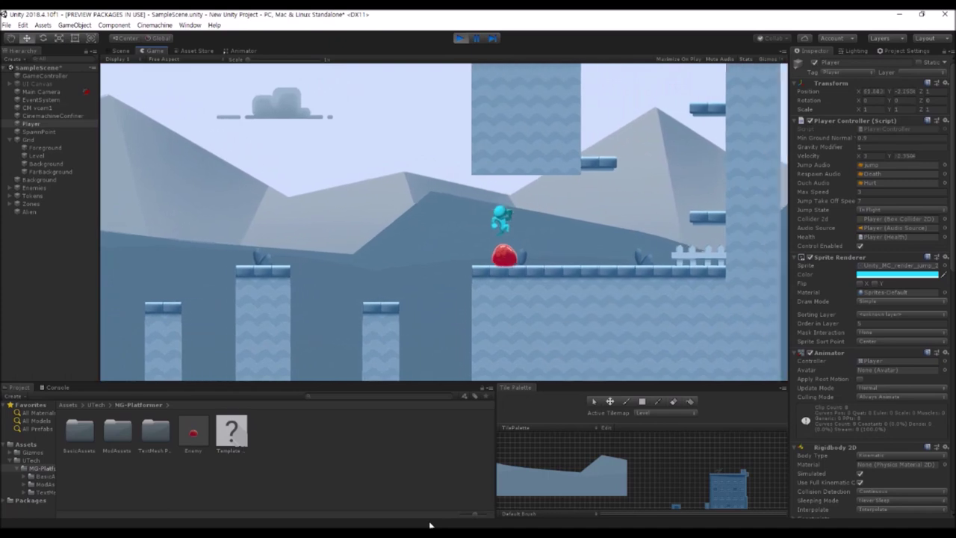
Step: Climb the side ledges between the two tall walls up toward the upper ledge of the enemy's wall
key(space)
key(Left)
key(space)
key(Right)
key(space)
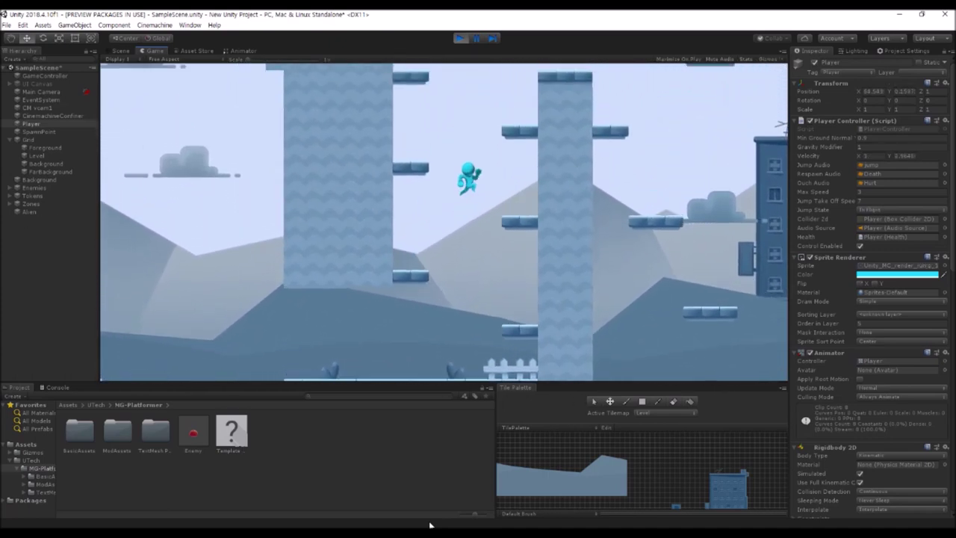
key(Left)
key(space)
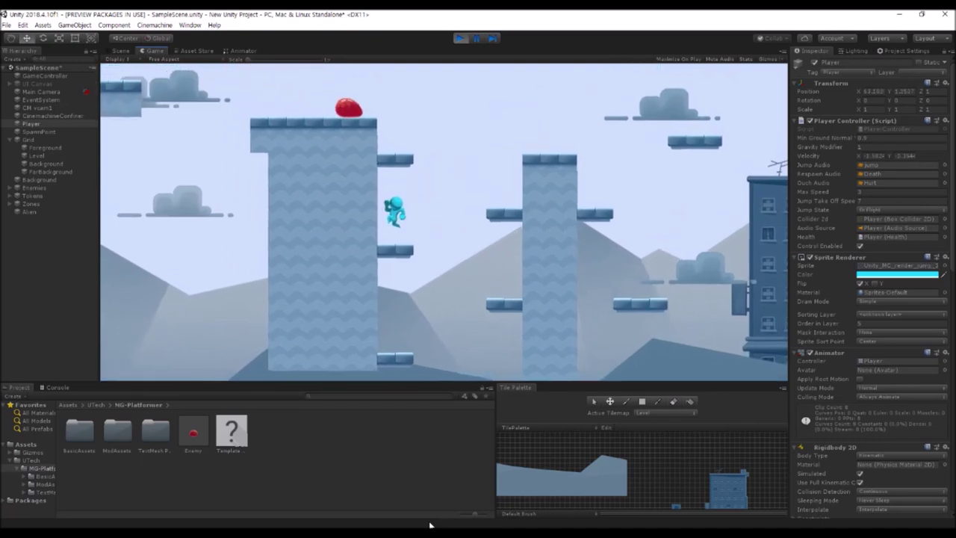
Step: Jump from the enemy wall's ledges across the gap to the narrower wall and leap over its top toward the floating platforms
key(Right)
key(space)
key(Right)
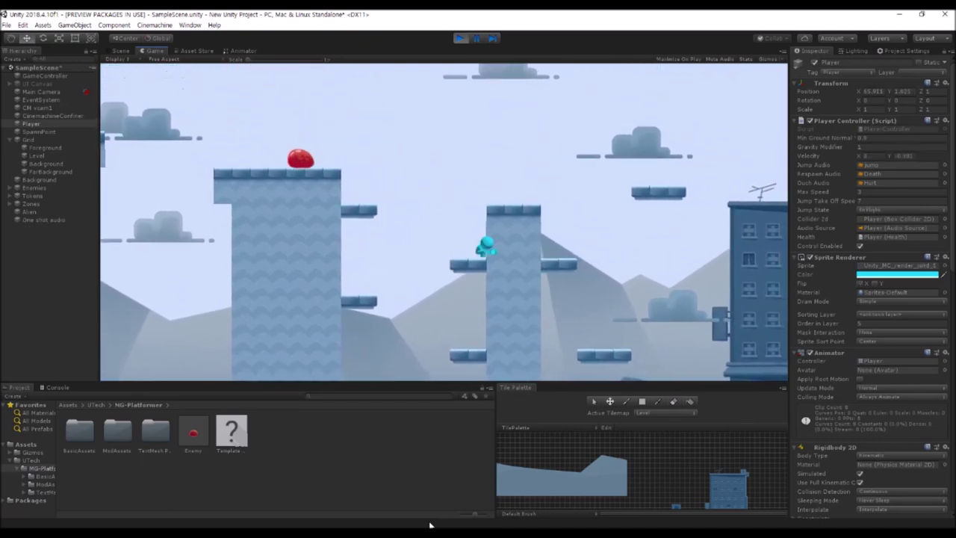
key(space)
key(Right)
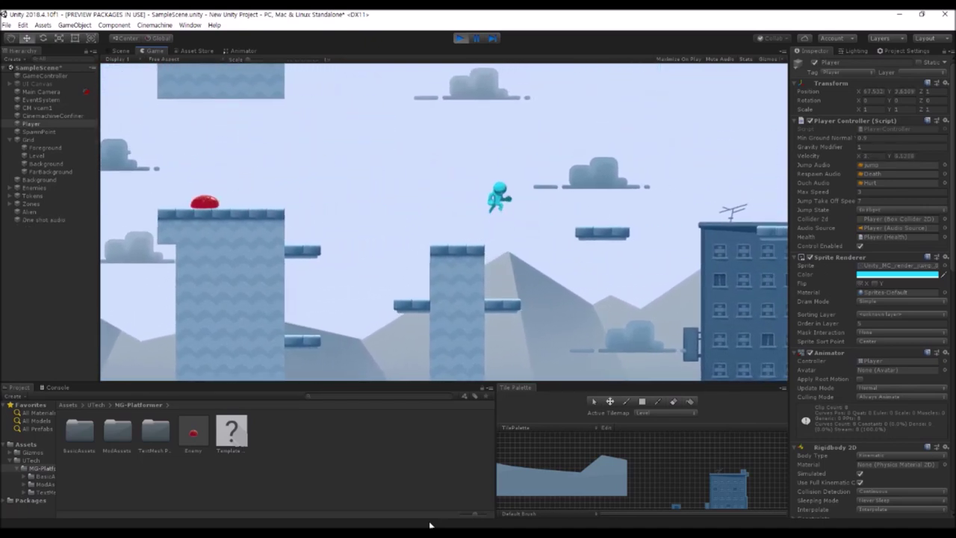
Step: Leap along the floating platforms toward the tall building, jump past its rooftop and drop down its far side
key(Right)
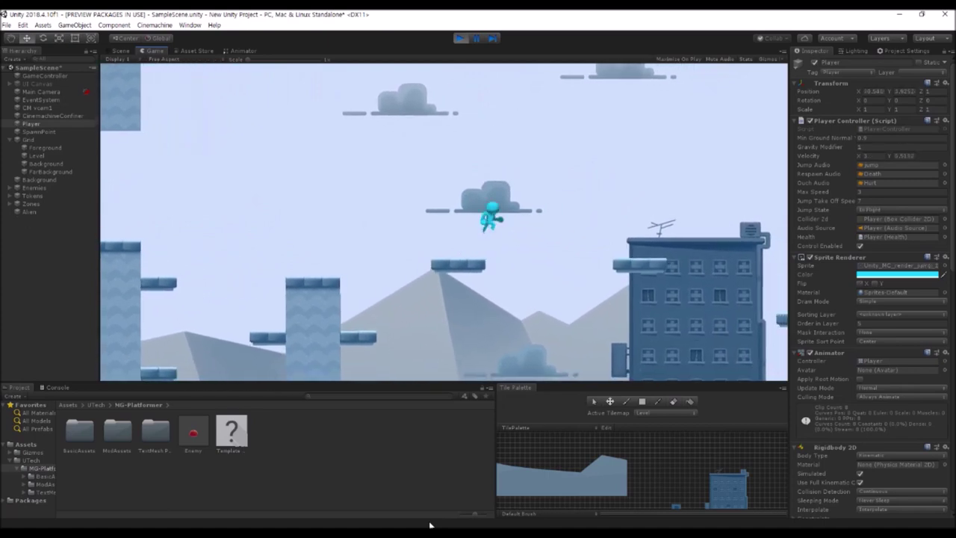
key(Right)
key(space)
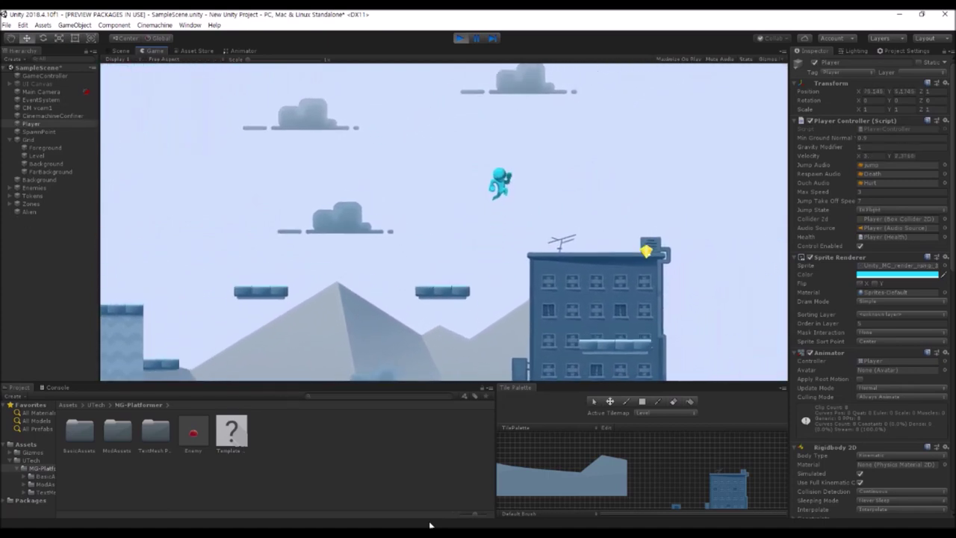
key(Right)
key(Right)
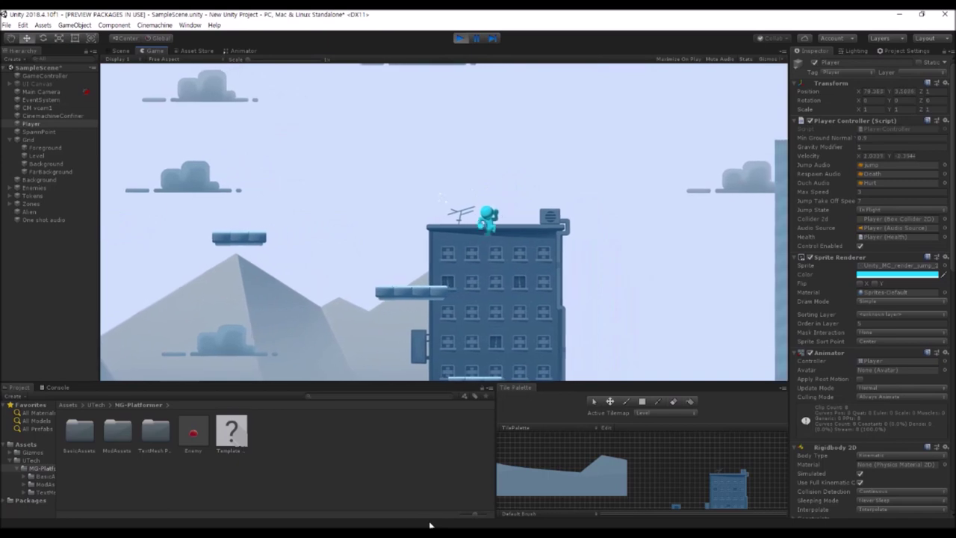
key(Right)
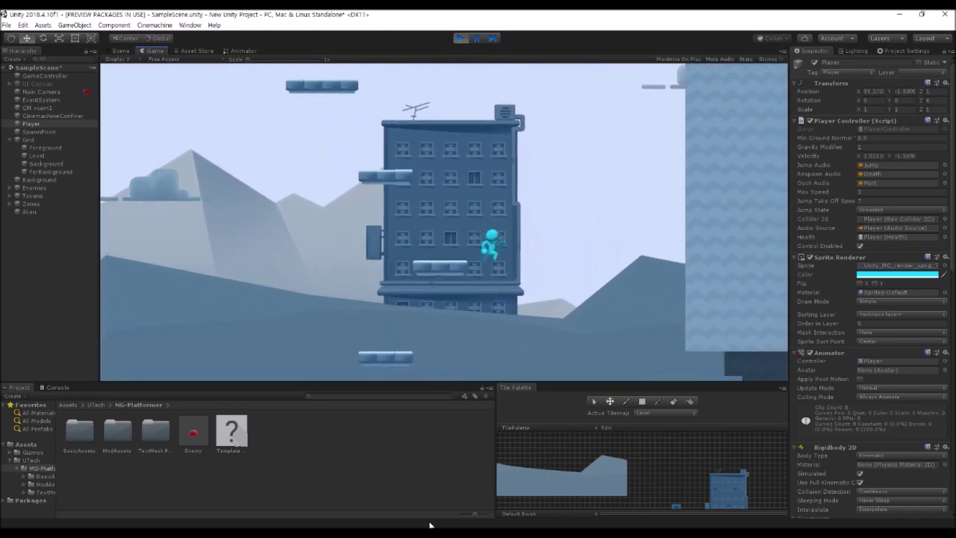
key(Right)
key(space)
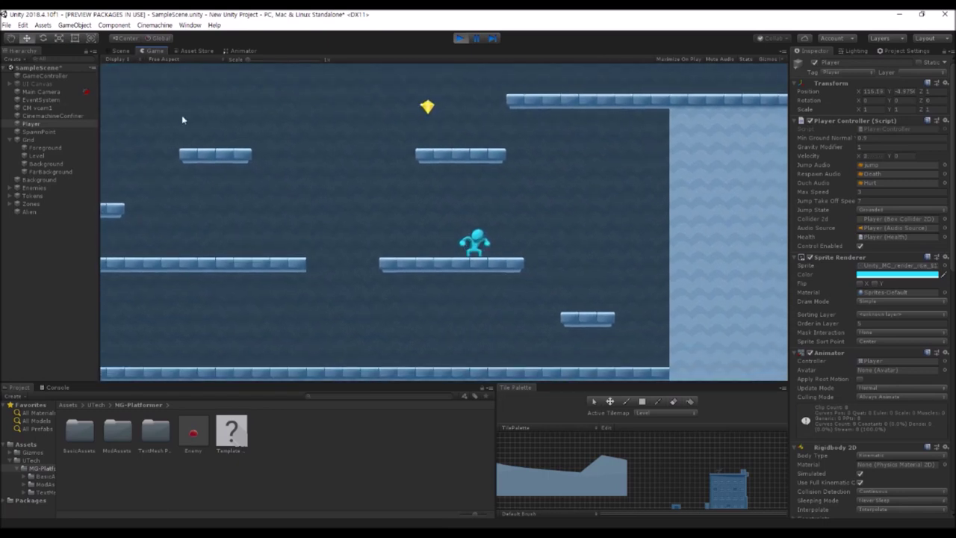
Step: Frame the Player object in the Scene view with the surrounding cave platforms and the gem in view
click(119, 51)
double_click(53, 124)
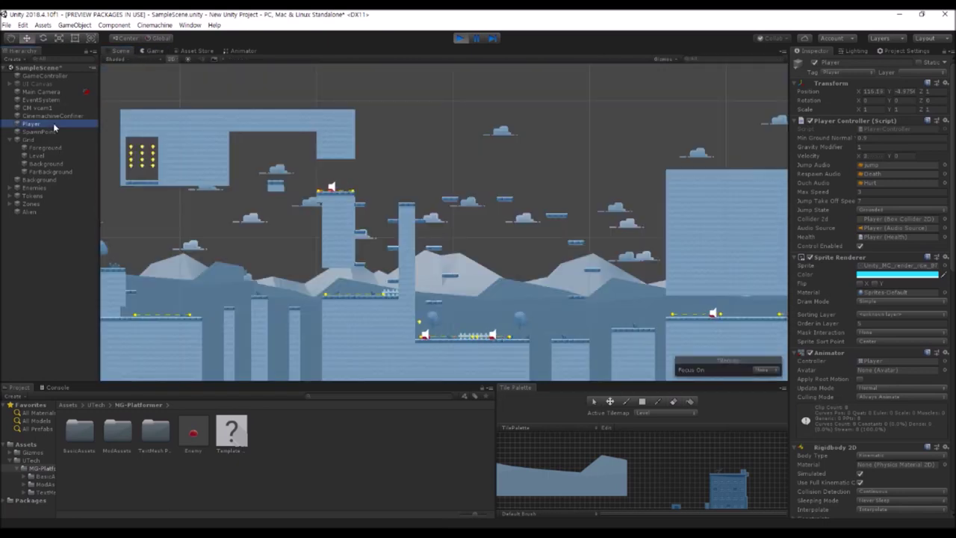
scroll(474, 252, down, 7)
middle_drag(406, 217, 432, 253)
scroll(432, 253, up, 3)
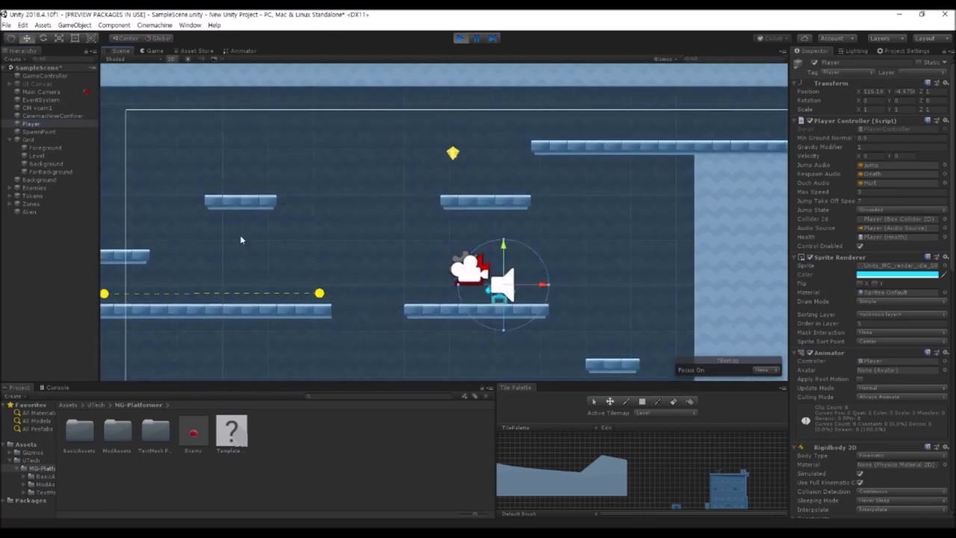
Step: On the Level tilemap, paint platform tiles extending the two upper cave platforms toward each other, five on one and two on the gem platform
click(463, 208)
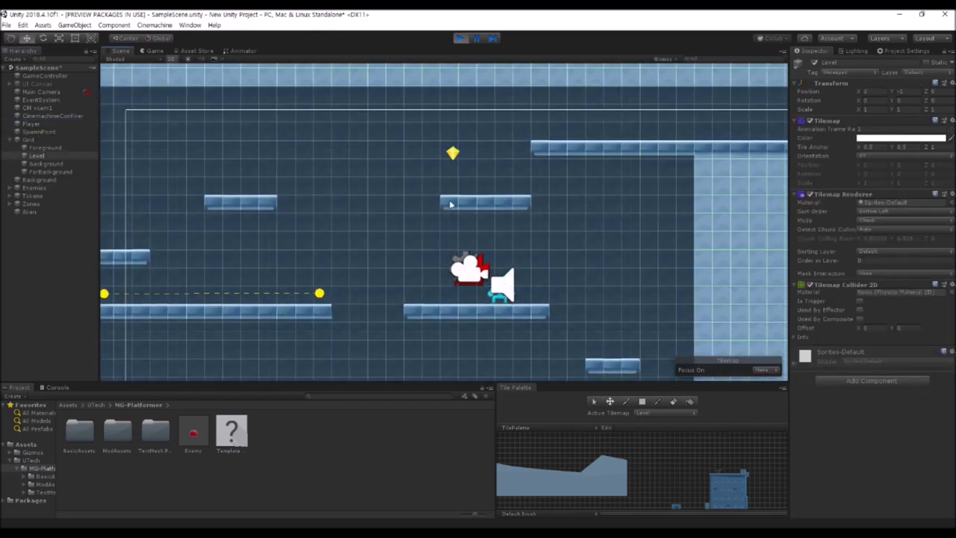
click(449, 221)
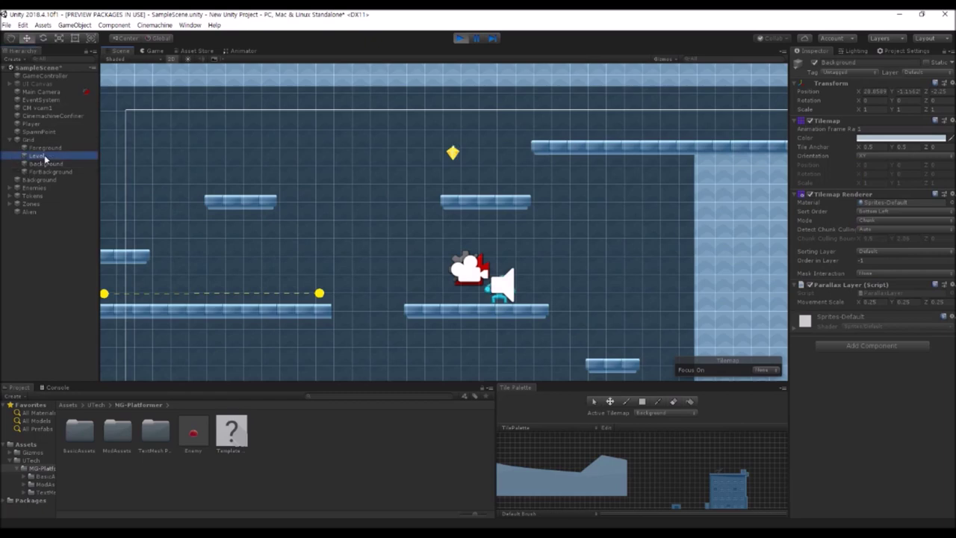
click(45, 156)
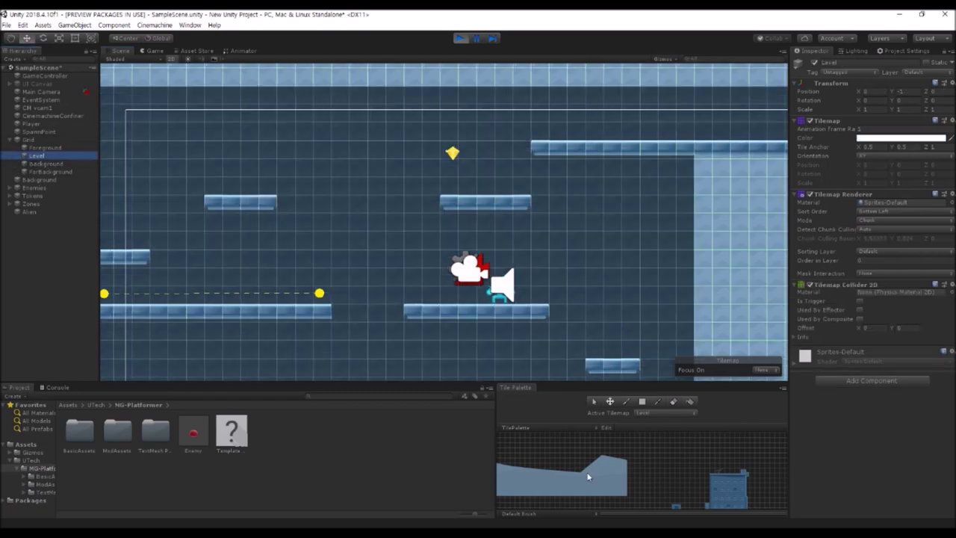
scroll(588, 476, down, 6)
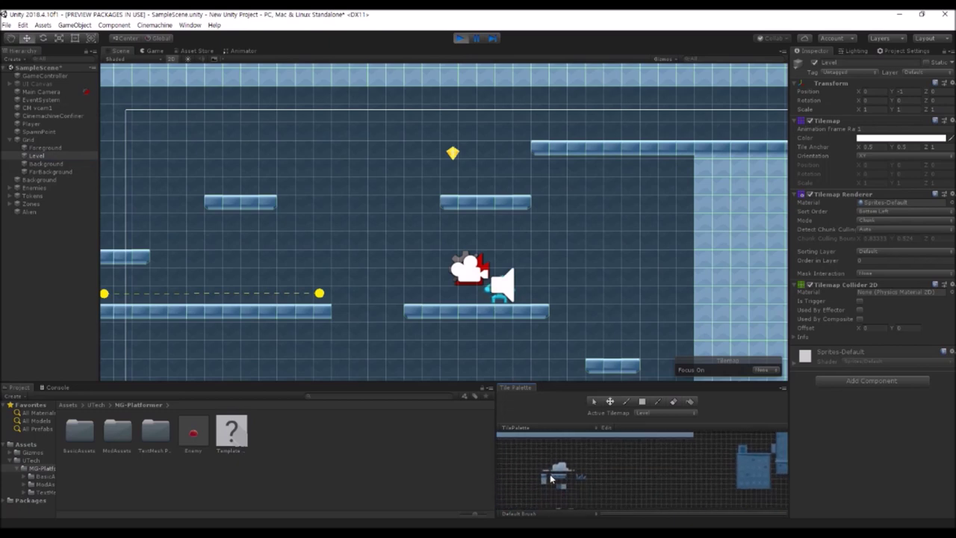
scroll(552, 482, up, 2)
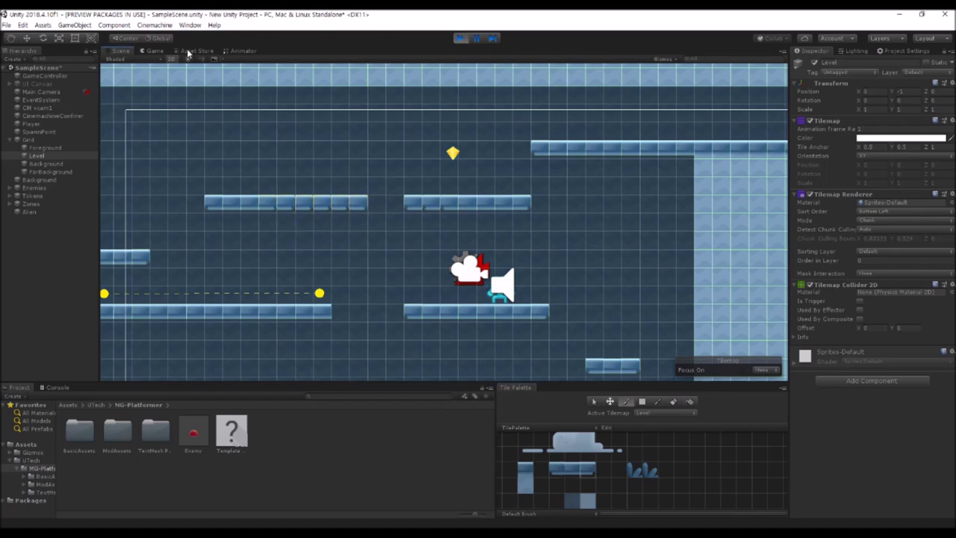
Step: Resume play in the Game view and climb by way of the wall ledge onto the extended upper platform
click(153, 51)
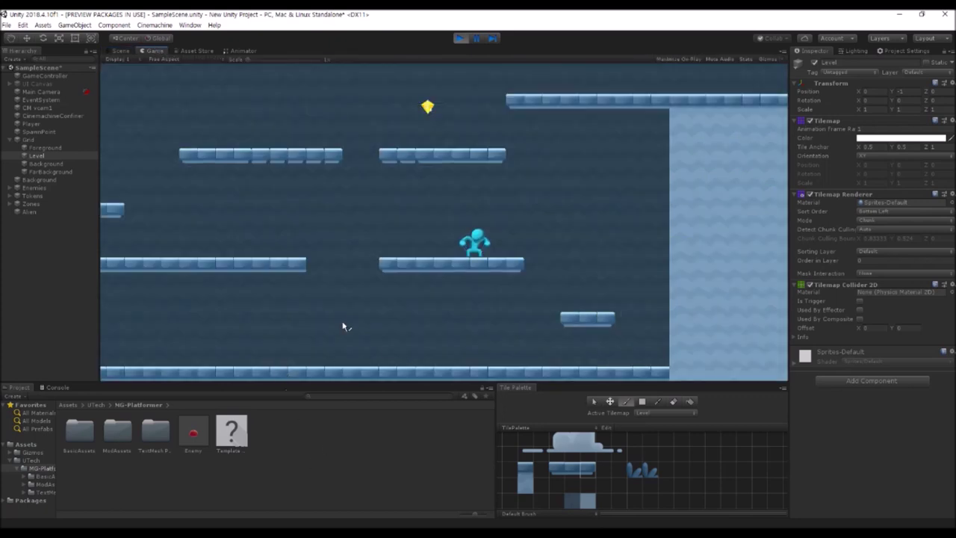
key(Left)
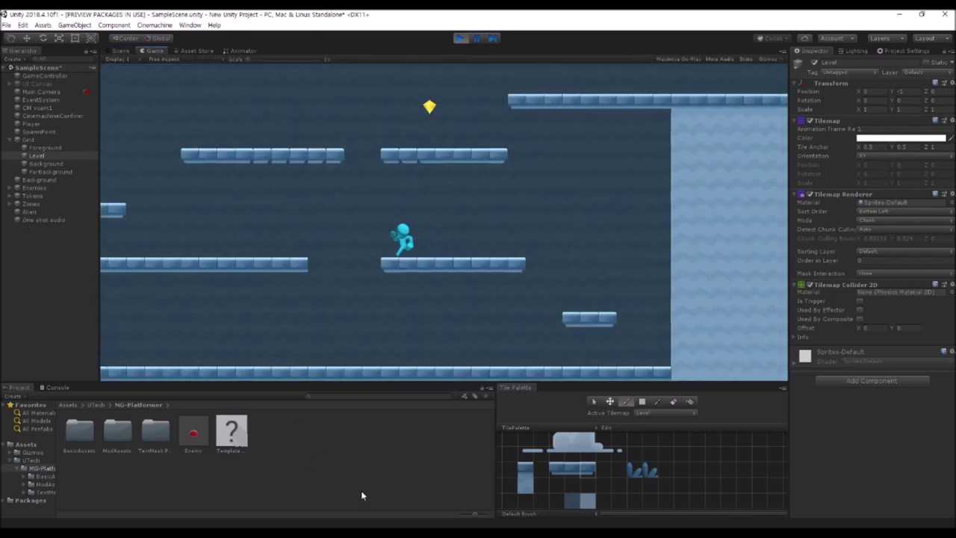
key(space)
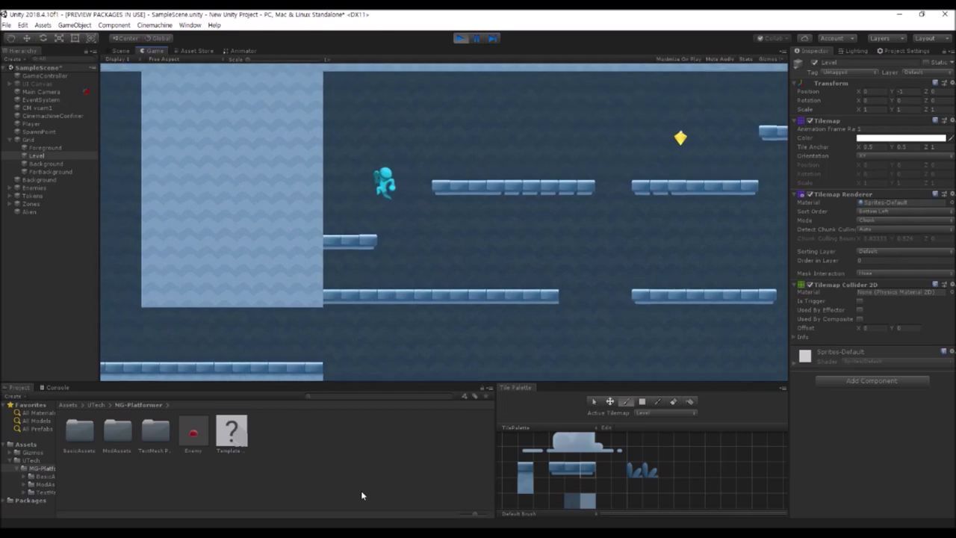
key(Right)
key(space)
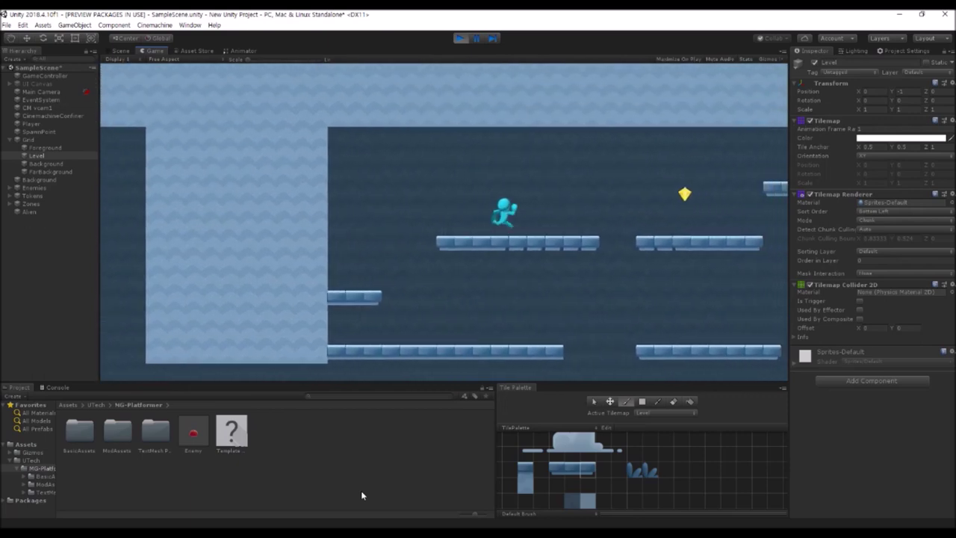
Step: Jump across the narrowed gap and the gem platform, then run along the upper corridor toward the cave exit
key(space)
key(space)
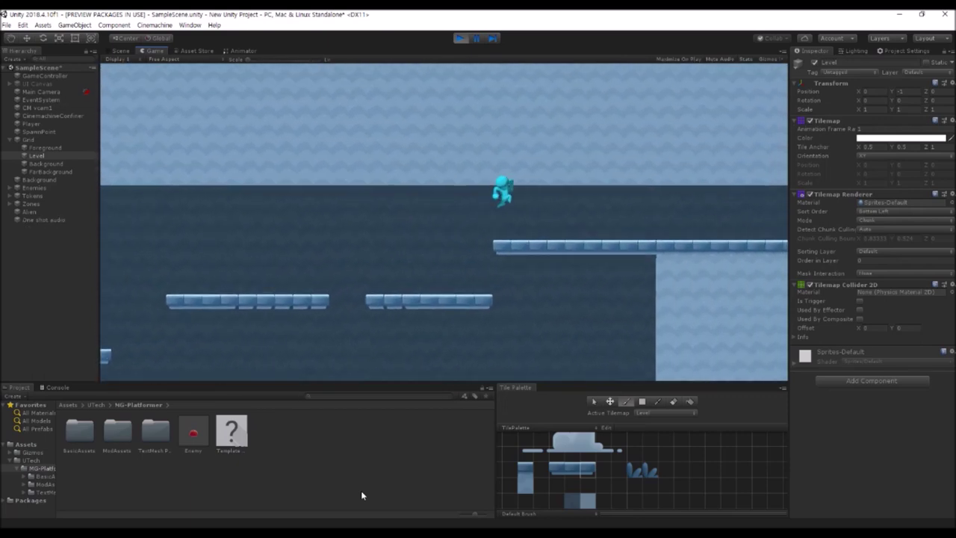
key(Right)
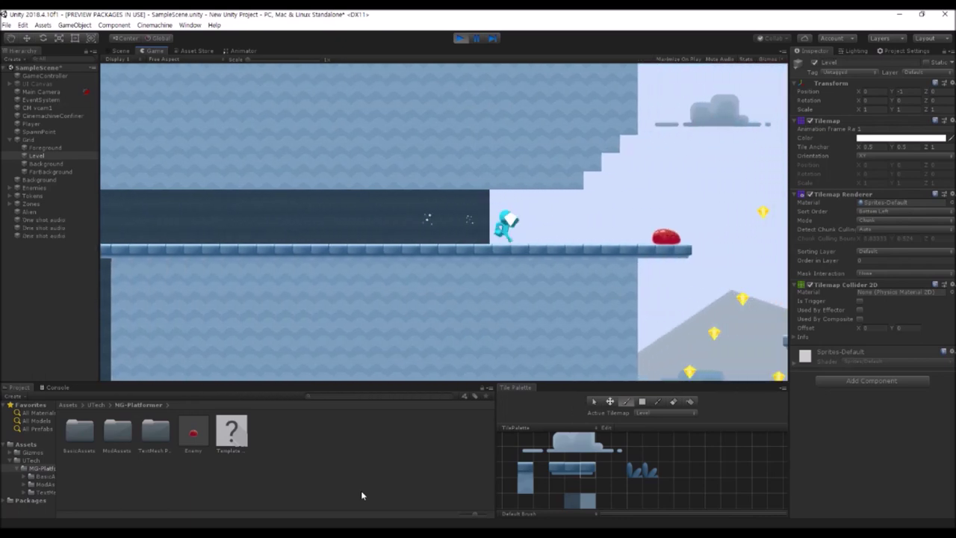
Step: Jump on the red enemy at the corridor's outer ledge and drop past the gems to the fenced ground below
key(space)
key(Right)
key(space)
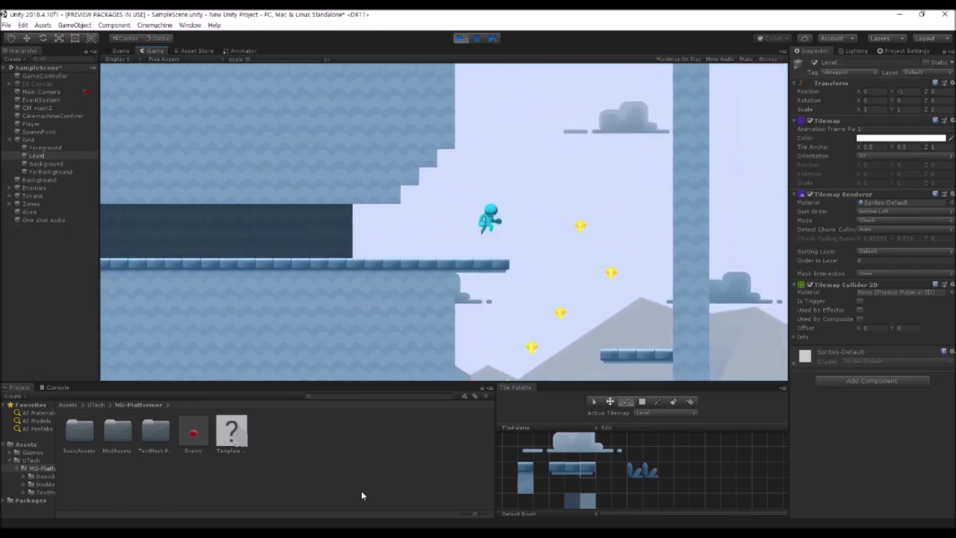
key(Left)
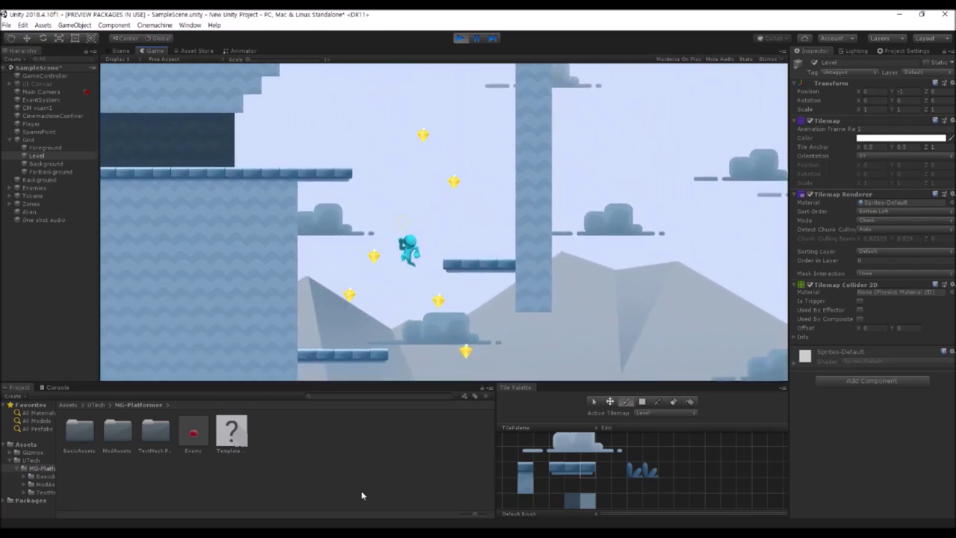
key(Right)
key(space)
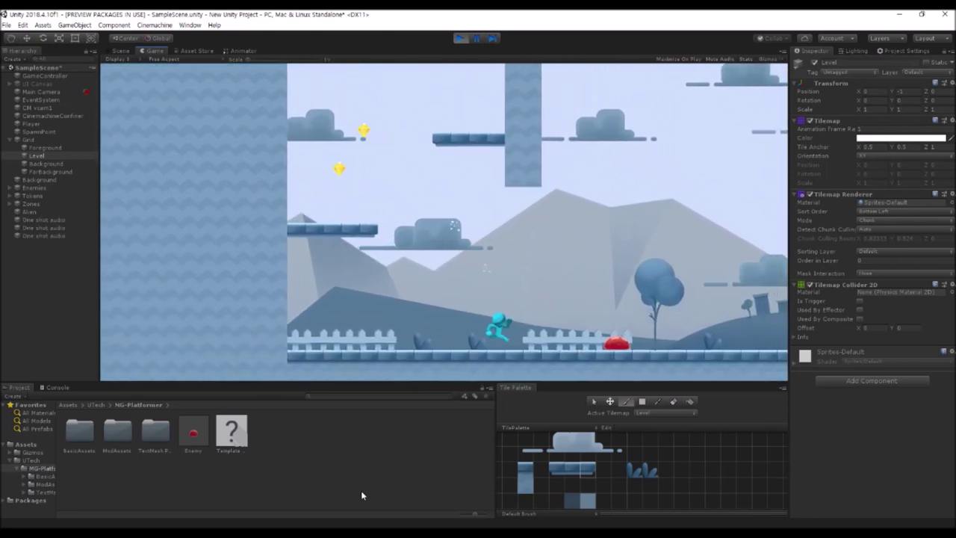
Step: Jump on the red enemy beside the white fence and run past the tree toward the house with the yellow door
key(Right)
key(space)
key(Right)
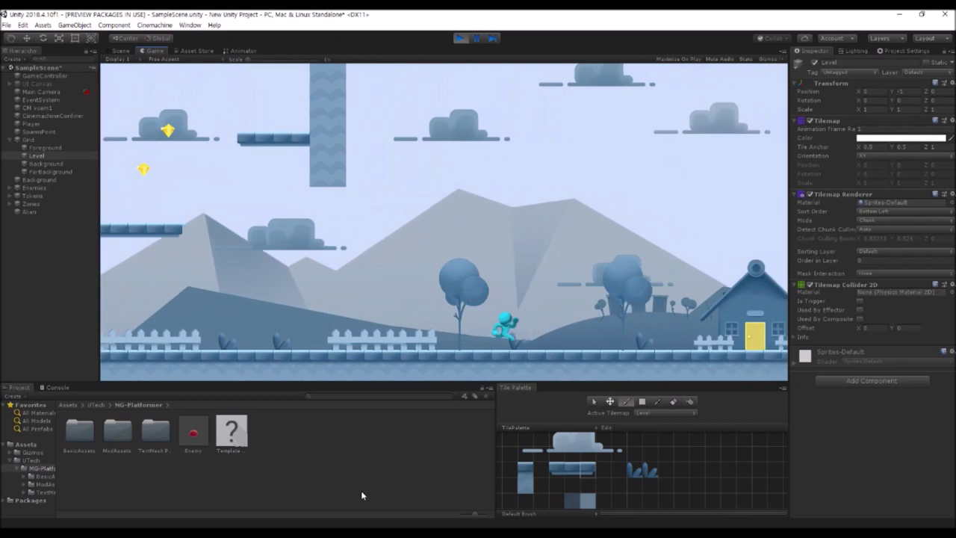